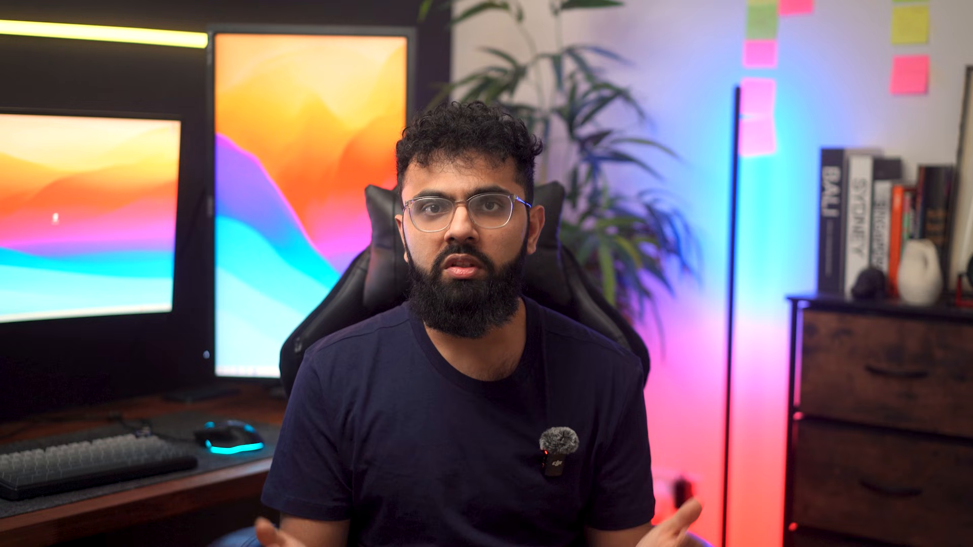
- Read through the generated Banking_Final documentation, from the cover page through the model architecture and table reference sections
scroll(759, 314, down, 5)
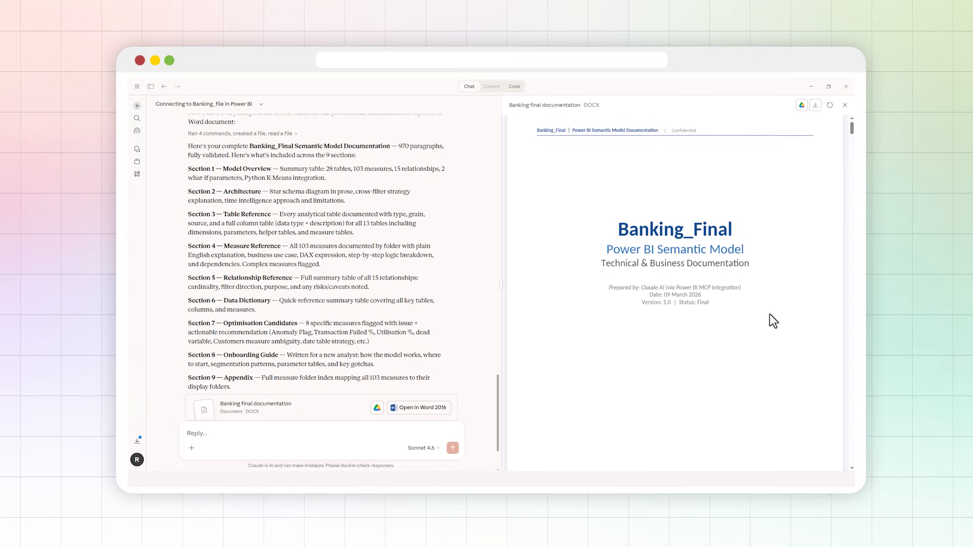
scroll(761, 312, down, 5)
scroll(583, 243, down, 2)
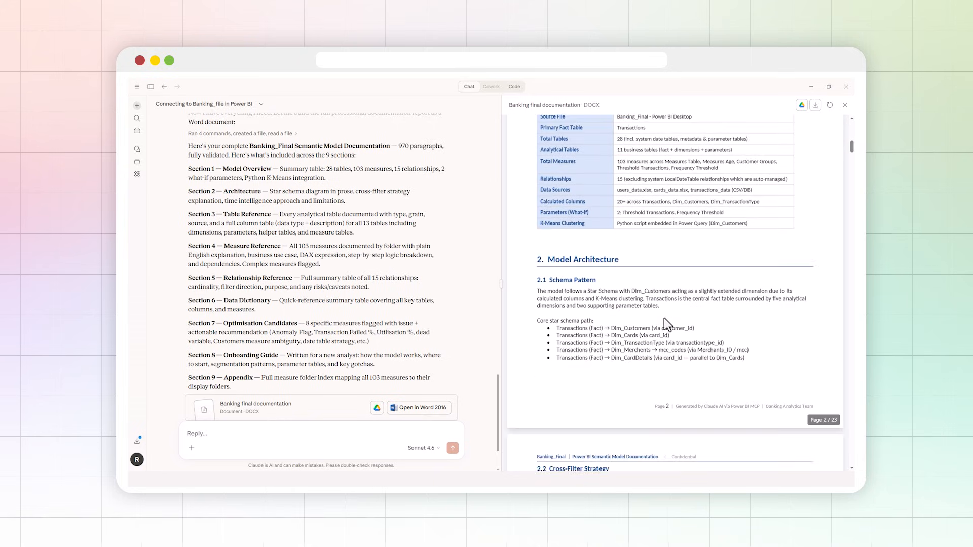
scroll(608, 324, down, 10)
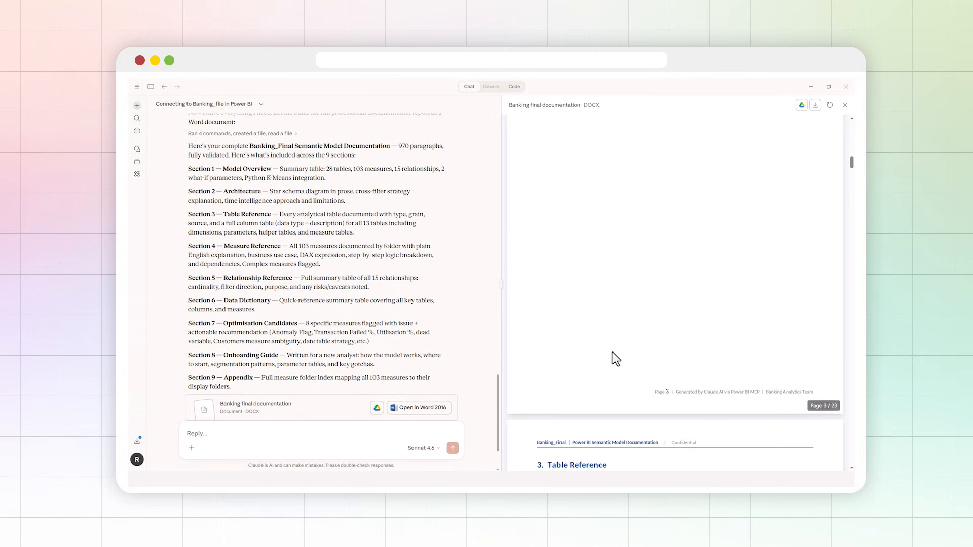
scroll(606, 352, down, 13)
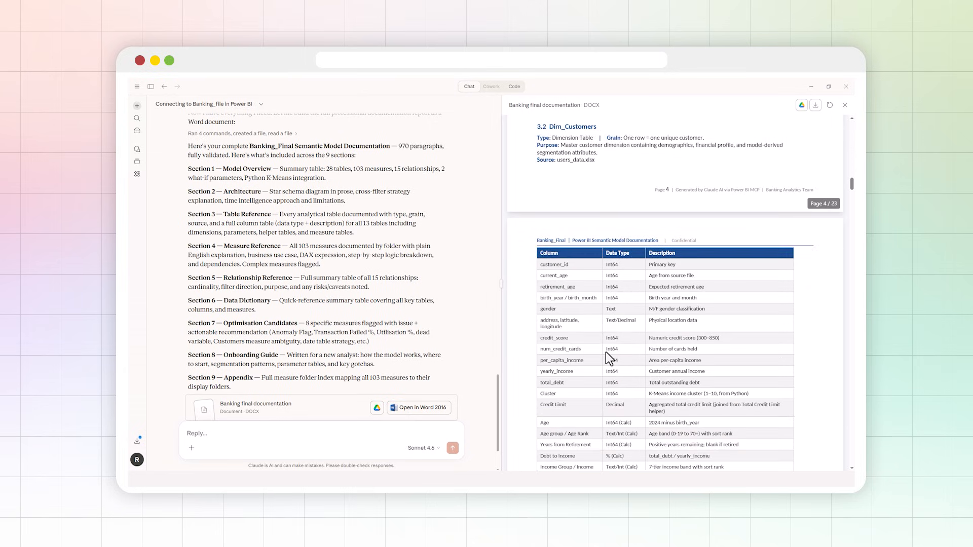
scroll(608, 276, down, 6)
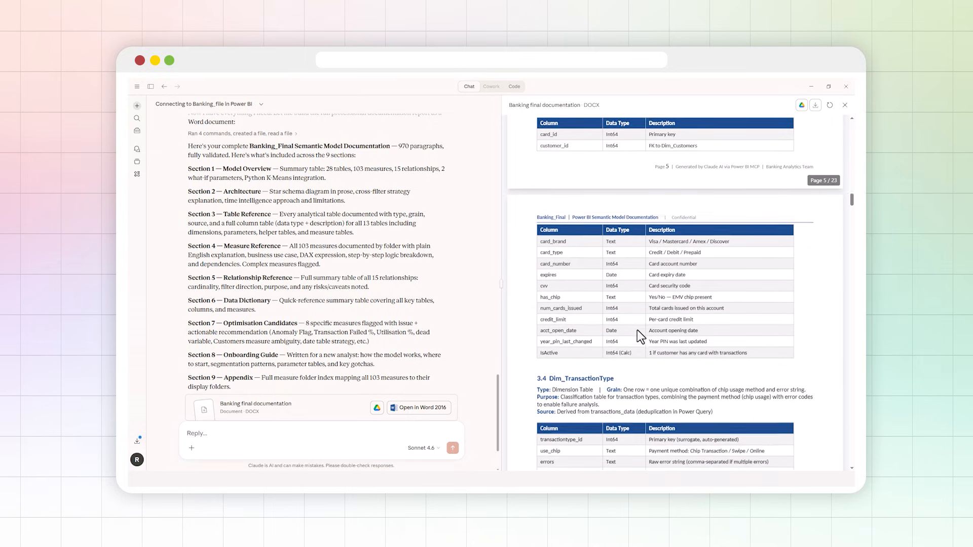
scroll(722, 342, down, 5)
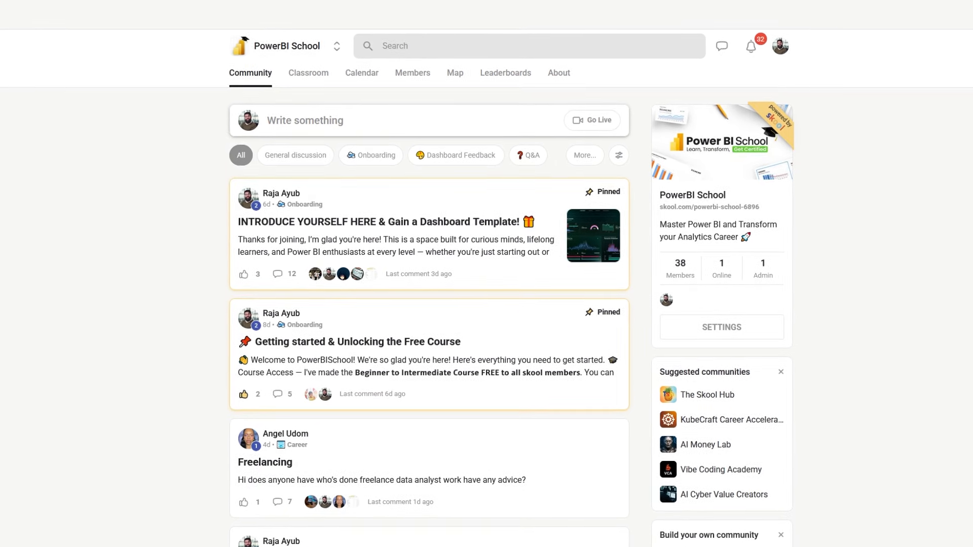
- On the PowerBI School community site, open the Microsoft Power BI - Get Started course from the classroom
scroll(429, 304, down, 6)
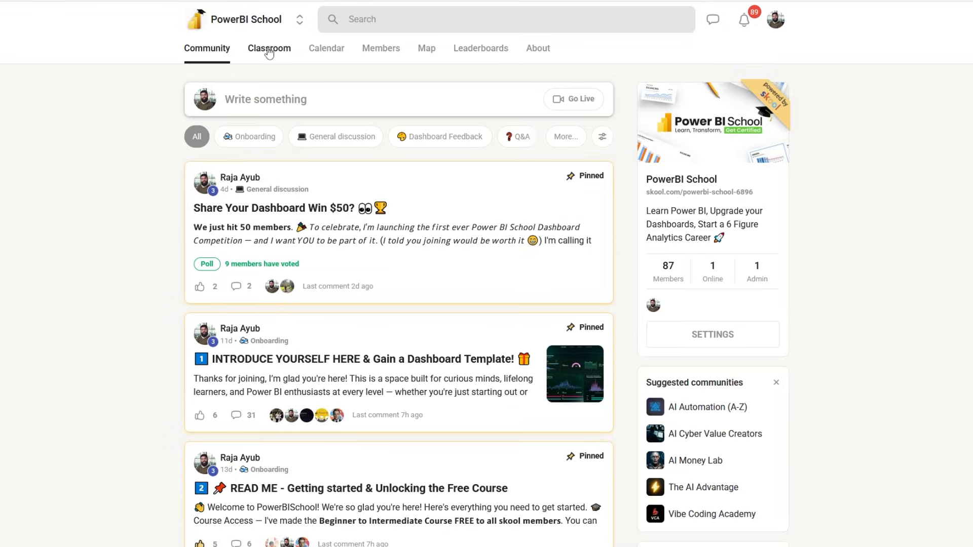
click(268, 50)
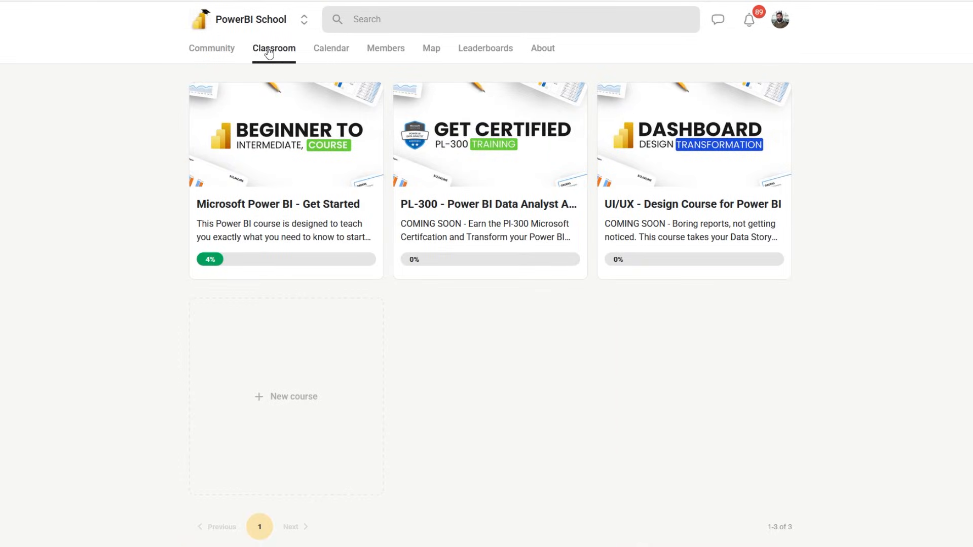
click(290, 222)
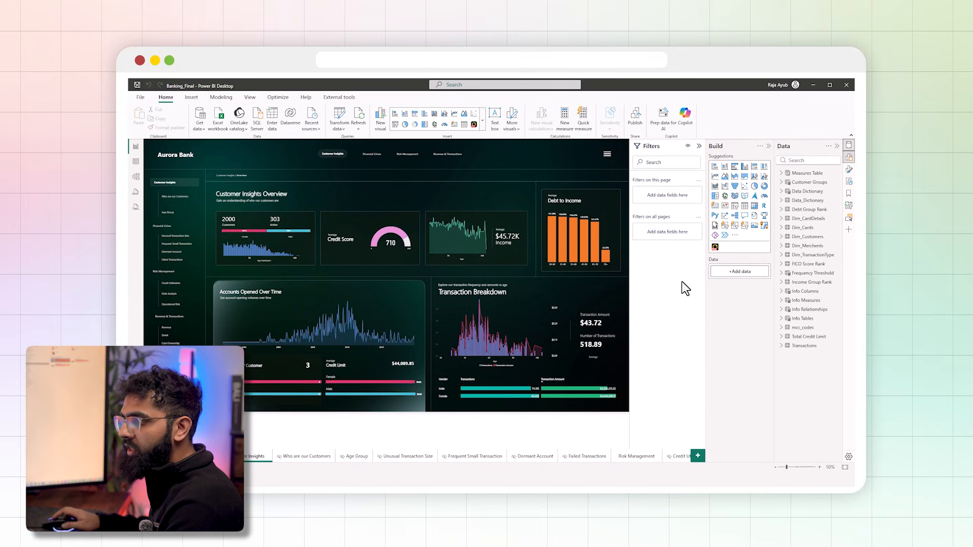
- In the Banking_Final report in Power BI Desktop, inspect the Measures Table's contents and the Dim_Cards columns in the model diagram
click(780, 172)
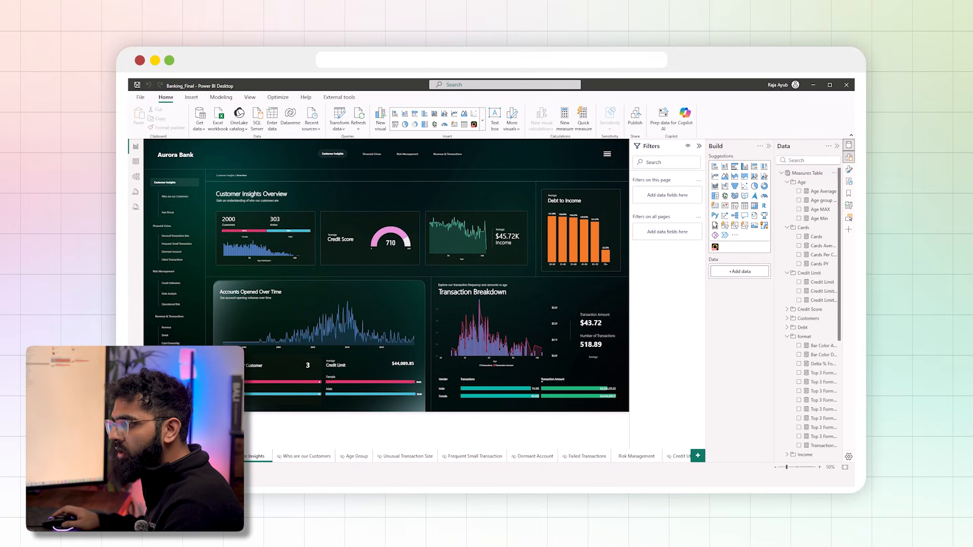
click(781, 173)
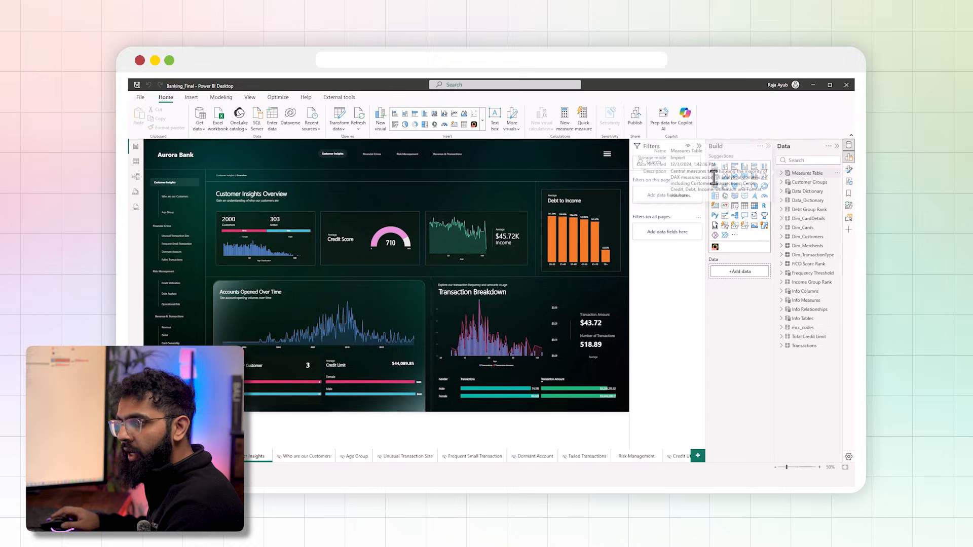
click(135, 177)
click(756, 244)
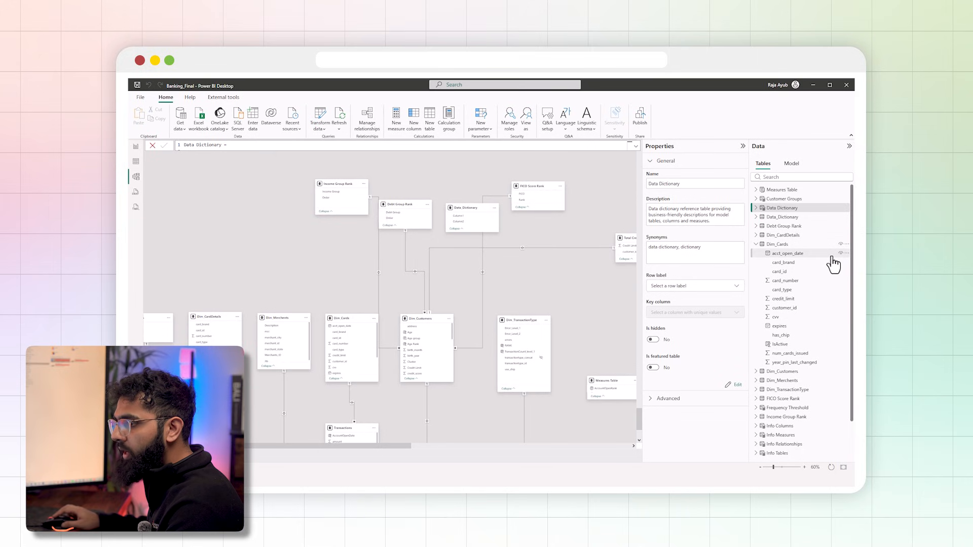
click(756, 244)
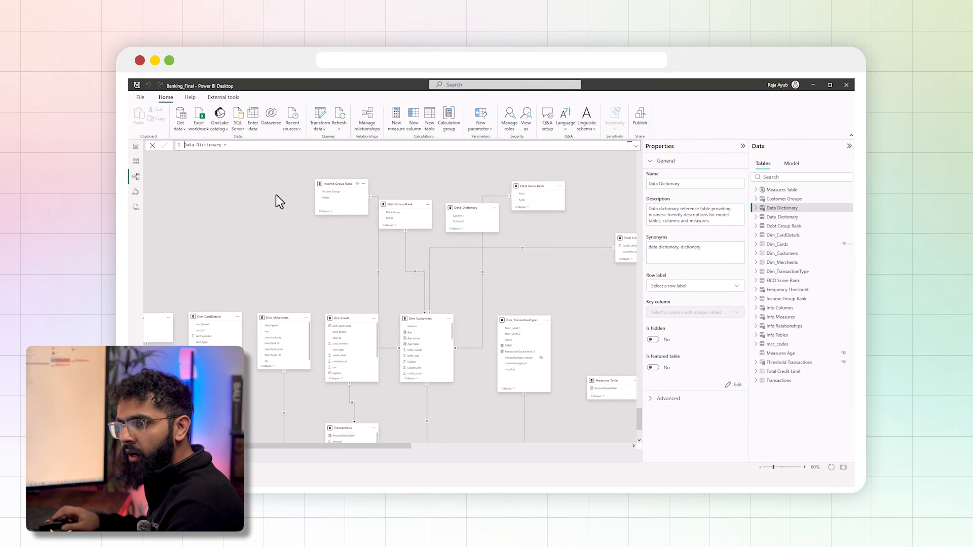
- Review the rows of the Info Measures, Info Columns, Info Relationships and Info Tables metadata tables
click(136, 161)
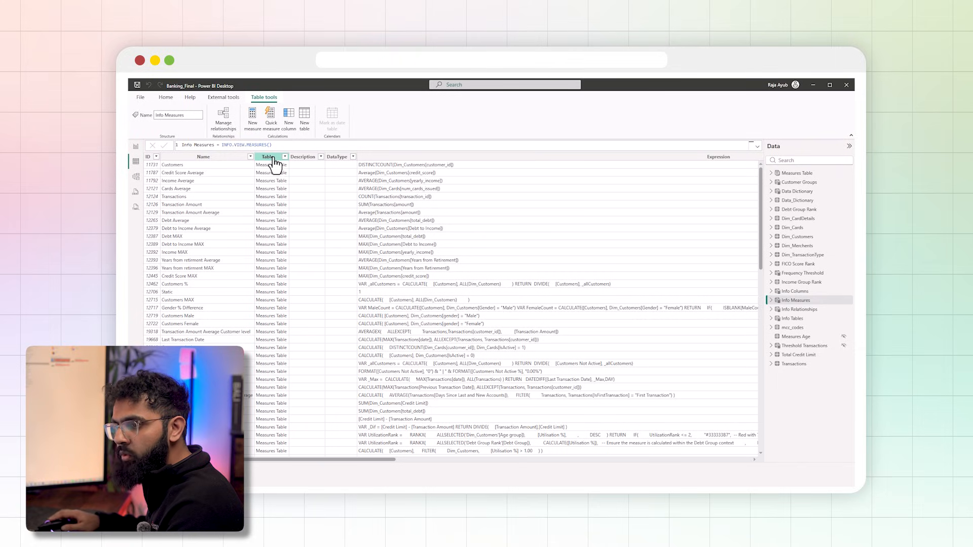
drag(370, 460, 319, 465)
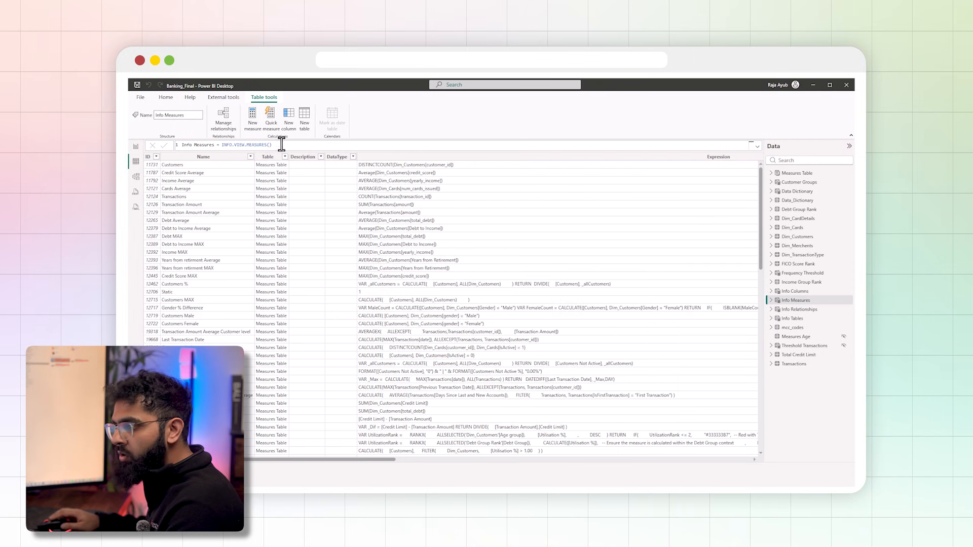
click(792, 292)
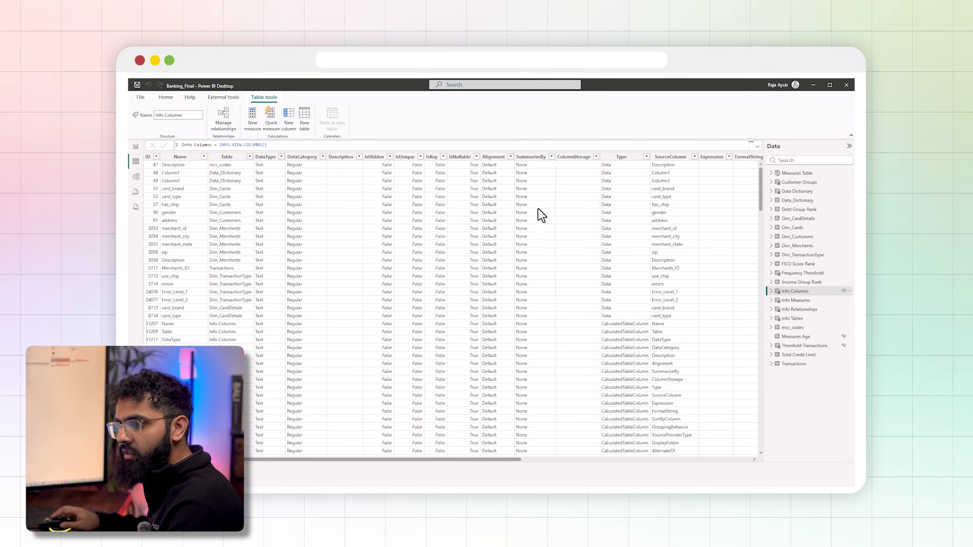
click(798, 310)
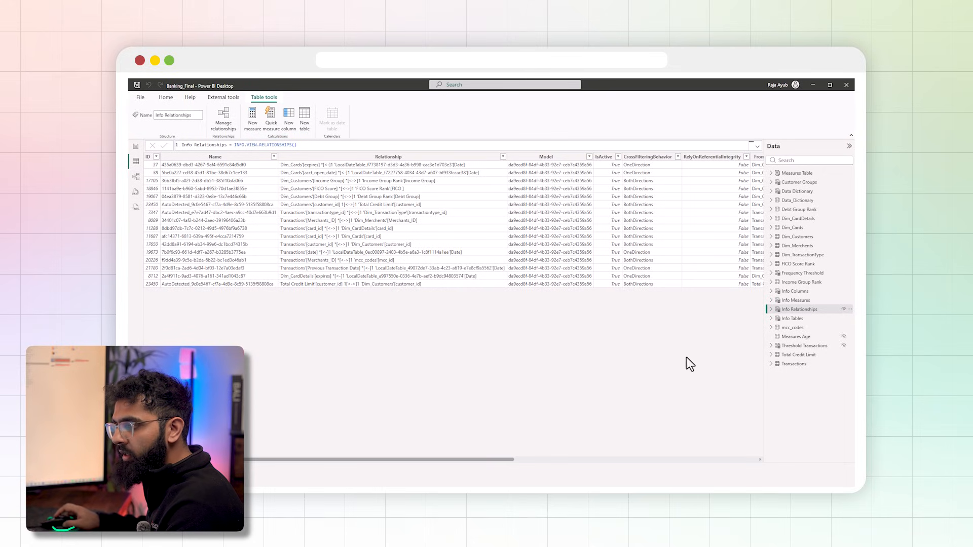
click(792, 318)
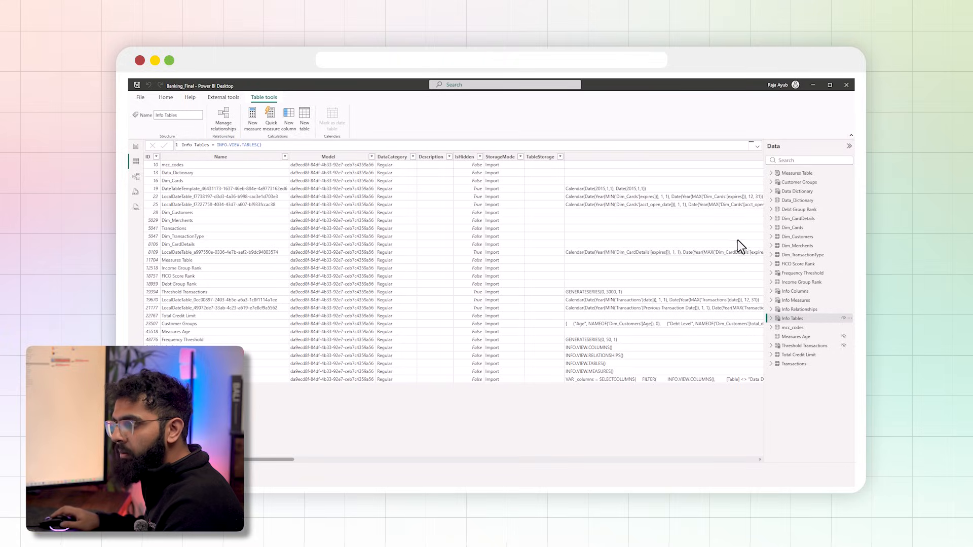
- Examine the full DAX definition of the Data Dictionary table, including its columns, measures, tables and relationships variables
click(794, 192)
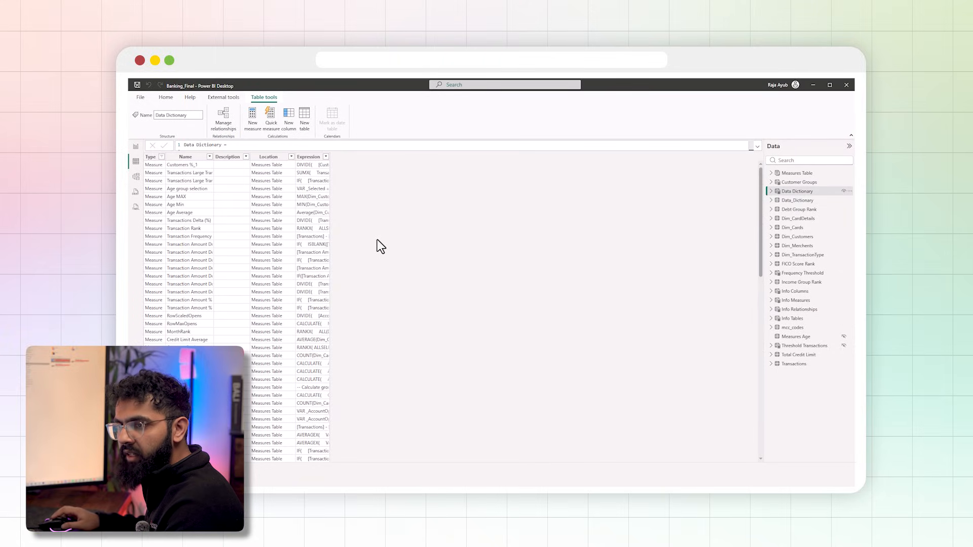
click(755, 149)
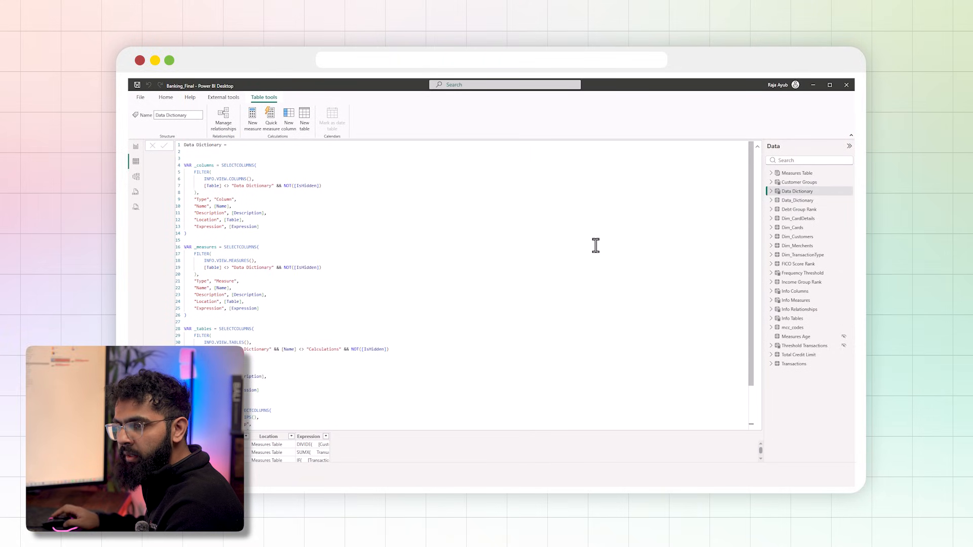
scroll(595, 242, down, 2)
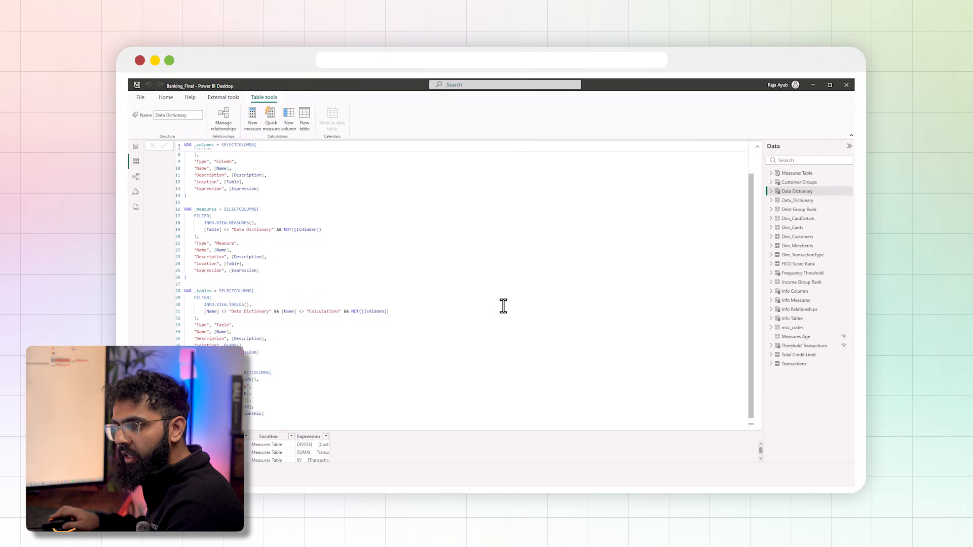
click(757, 147)
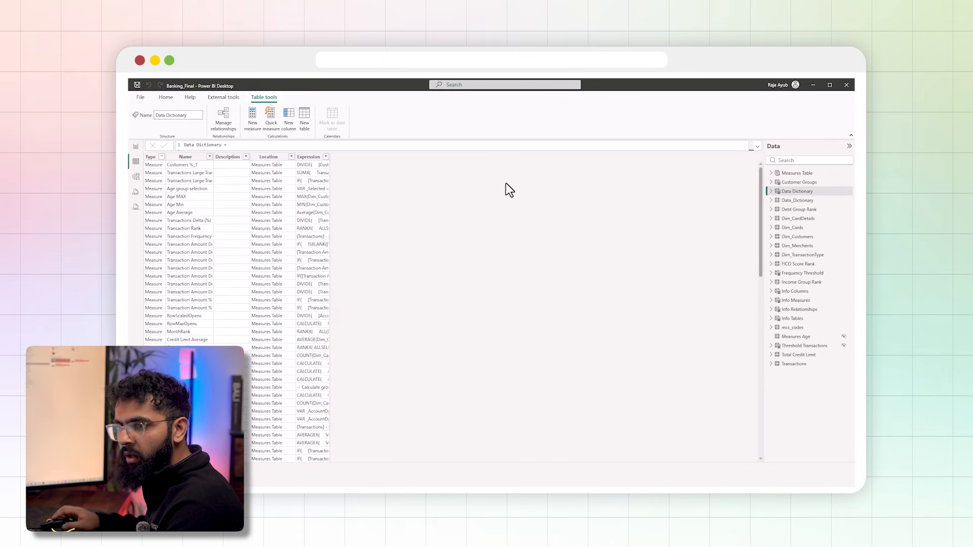
- Check the filter options for the Data Dictionary's Type column and look through the listed measure rows
click(162, 157)
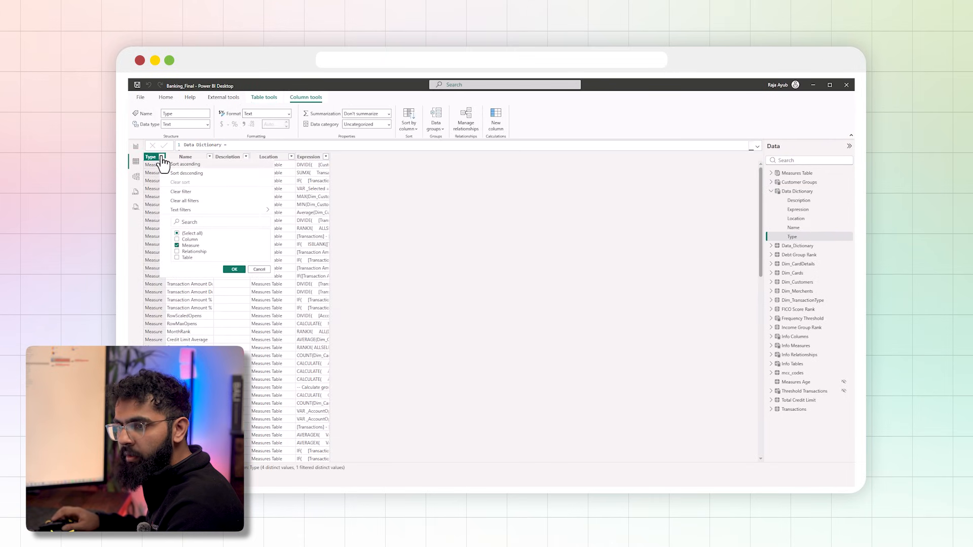
click(250, 270)
scroll(212, 274, down, 15)
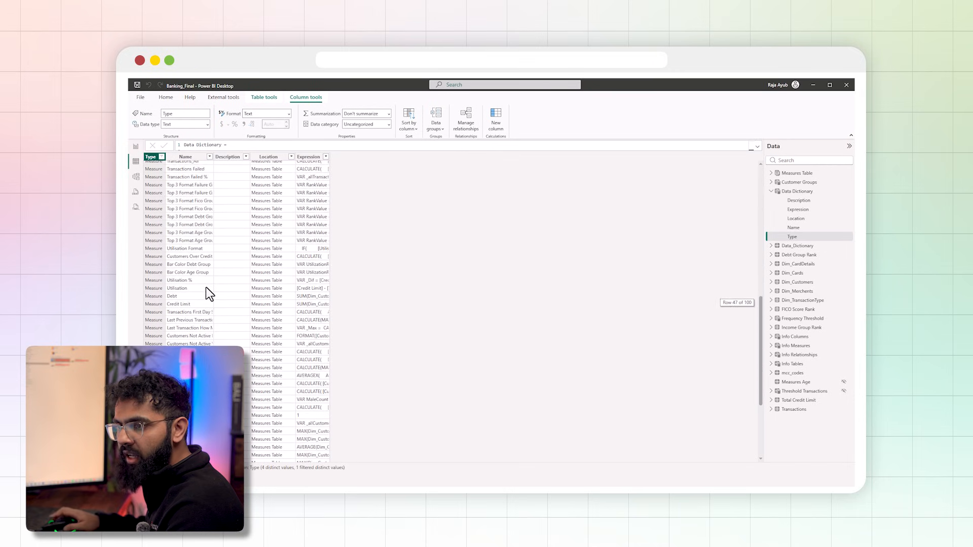
scroll(205, 287, up, 15)
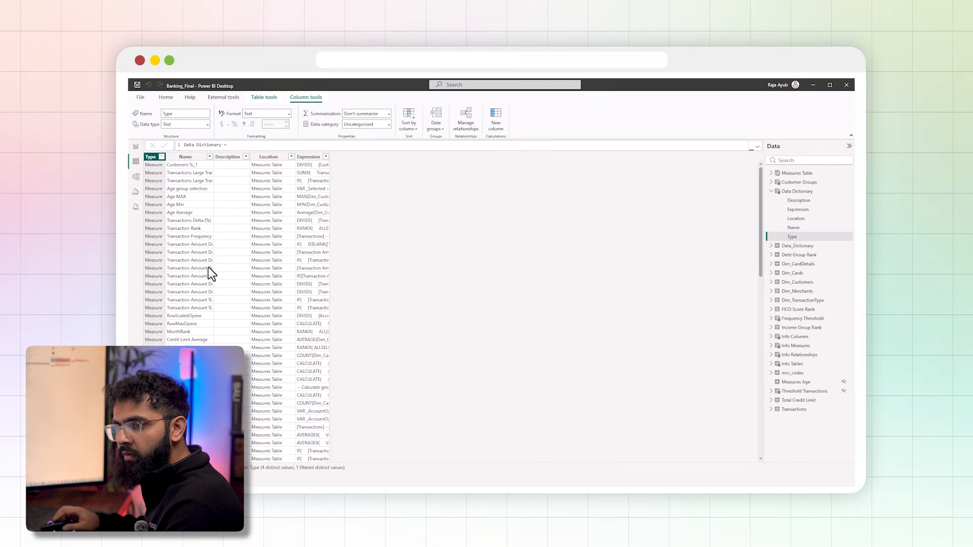
- Filter the Data Dictionary's Type column to Column entries, followed by Table entries only
click(162, 158)
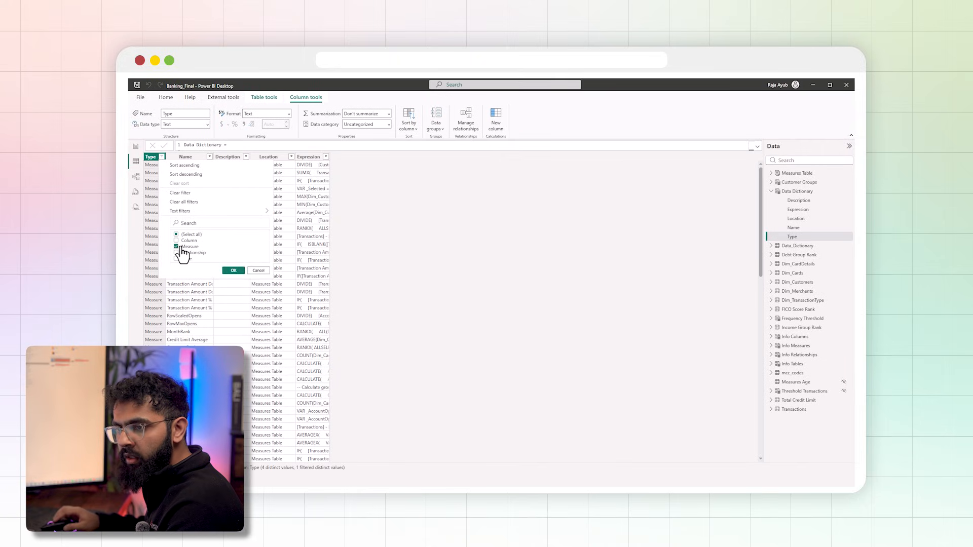
click(233, 271)
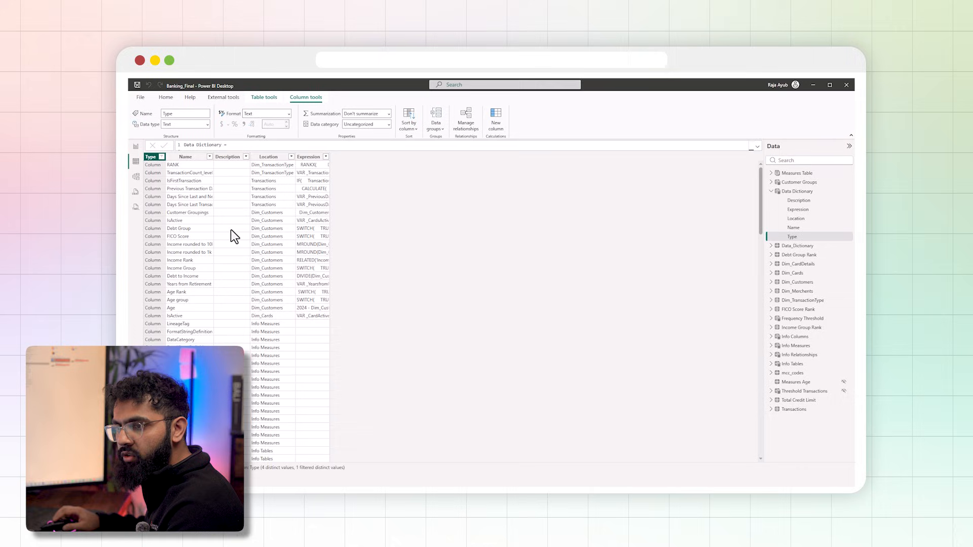
click(163, 158)
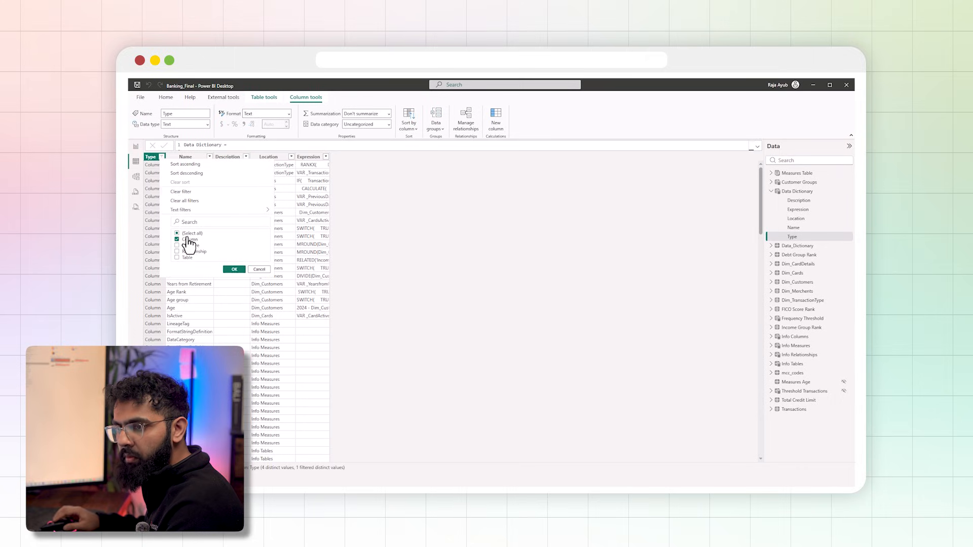
click(234, 270)
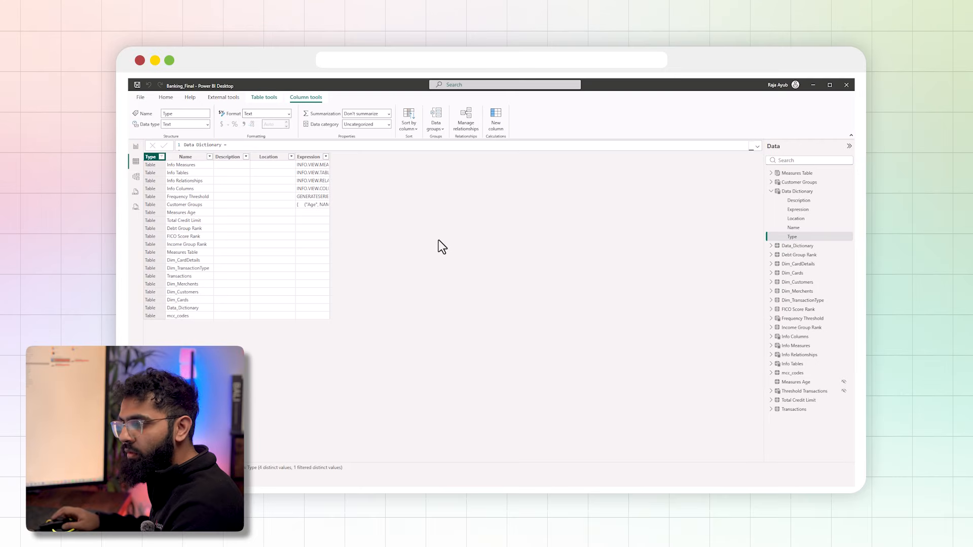
- View the Dim_Customers data and return to the Data Dictionary table to review its full DAX expression again
click(798, 281)
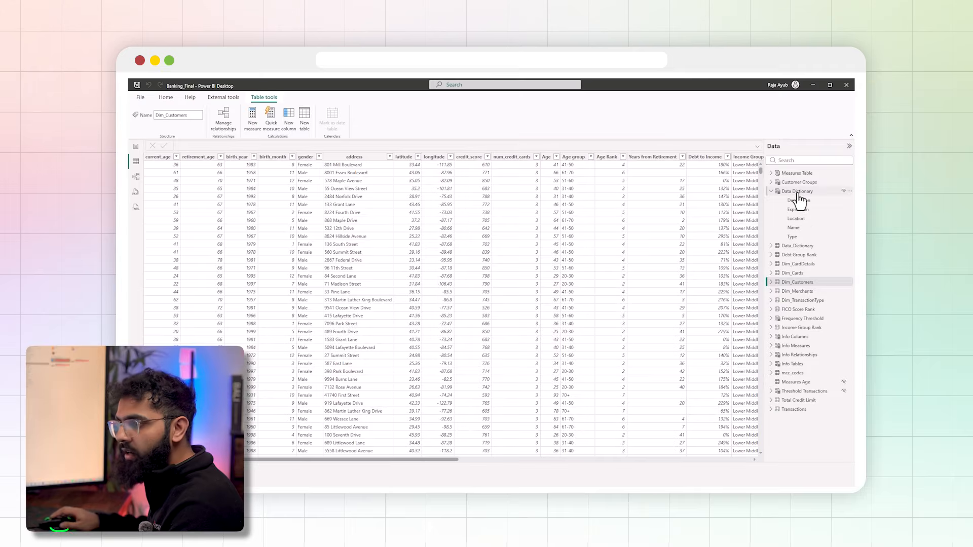
click(797, 191)
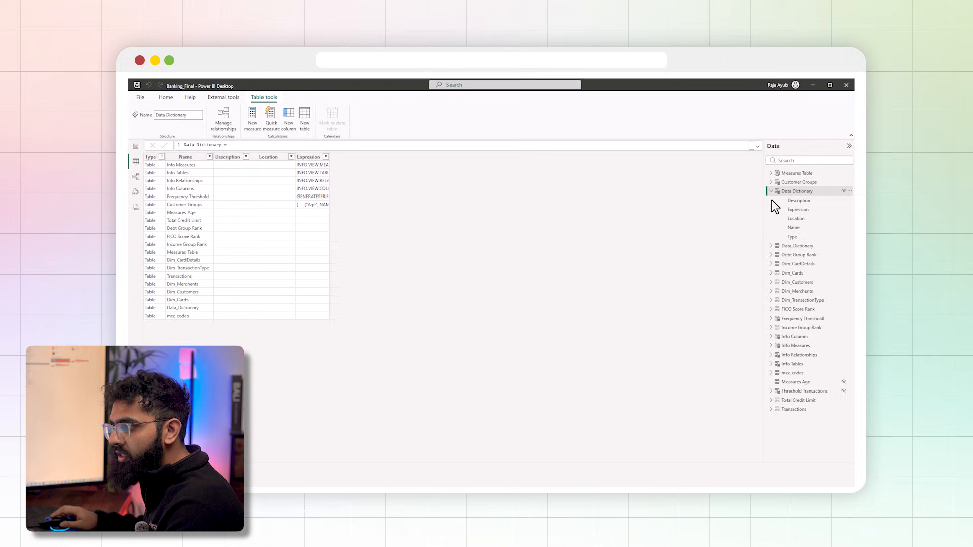
click(757, 146)
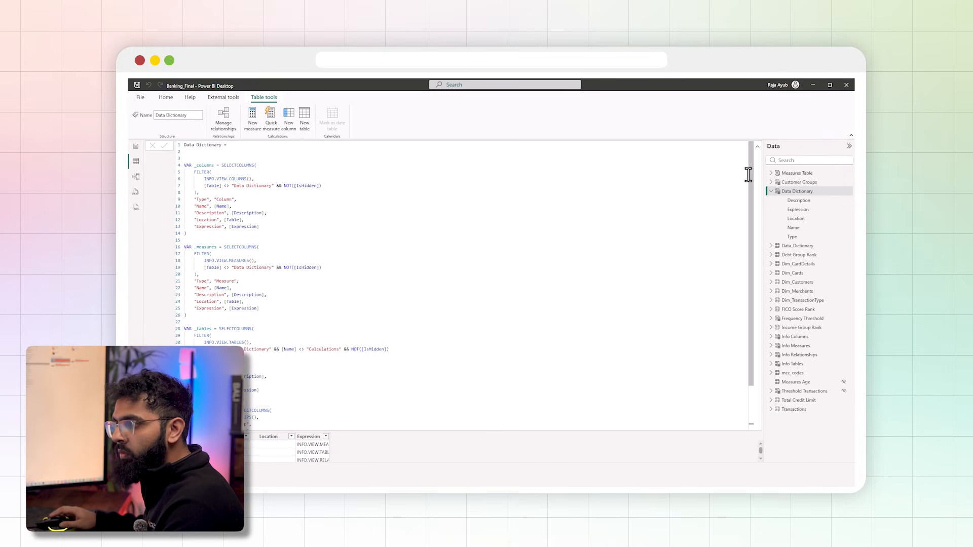
click(757, 147)
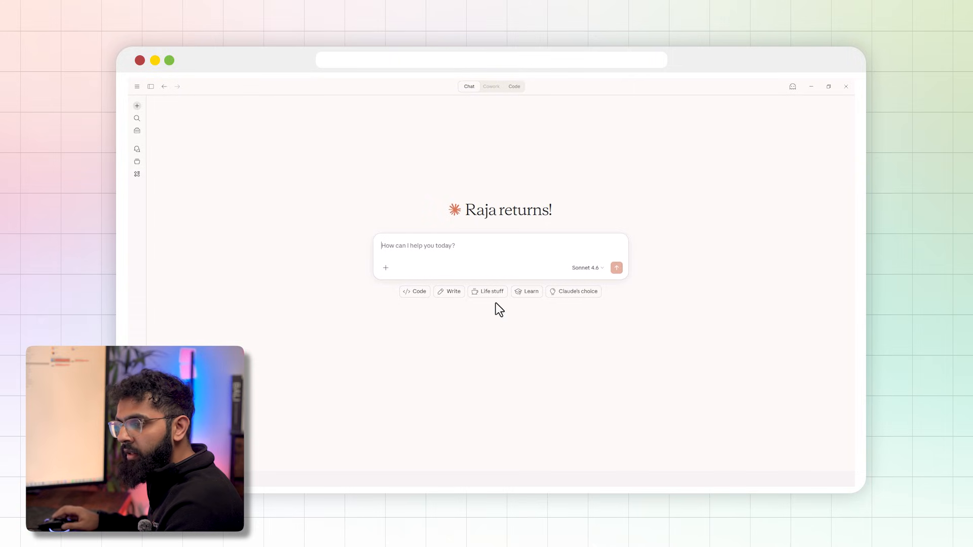
- In a new Claude chat, send the prompt "Connect to Banking_file in Power BI Desktop"
text(ct to Banki)
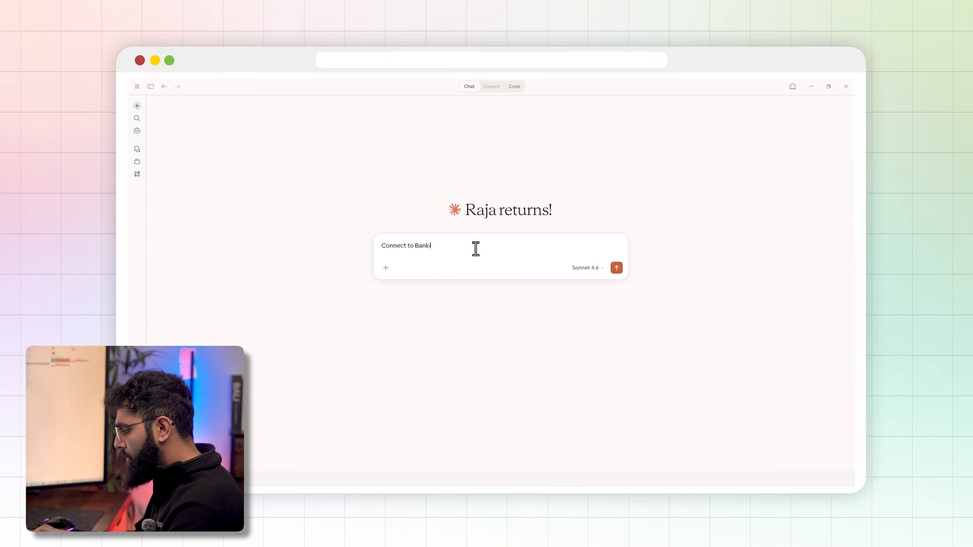
text(onnect to Banking_file in)
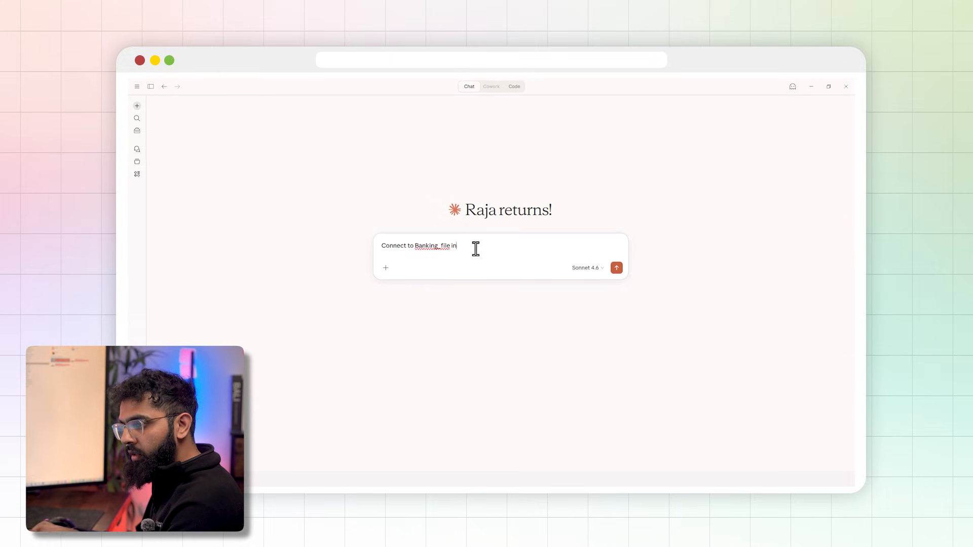
text( Power BI Deskto)
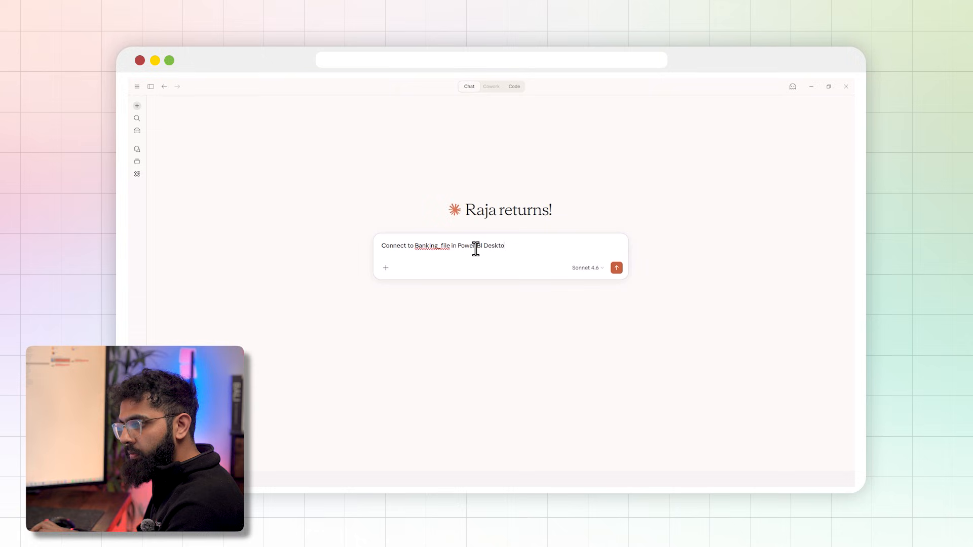
text(p)
key(Return)
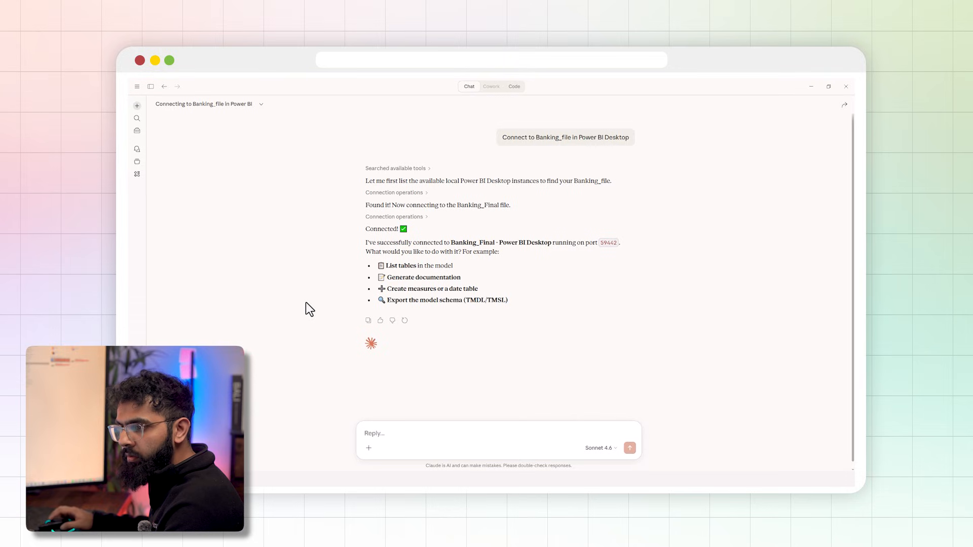
- Send Claude the request "Populate the descriptions for our measures, columns and tables" and read through its response
click(538, 431)
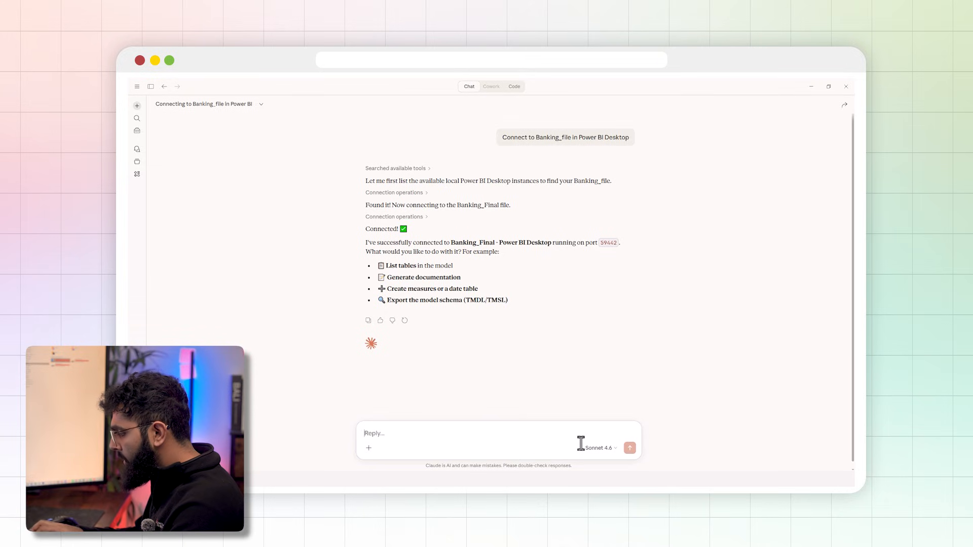
text(Pop)
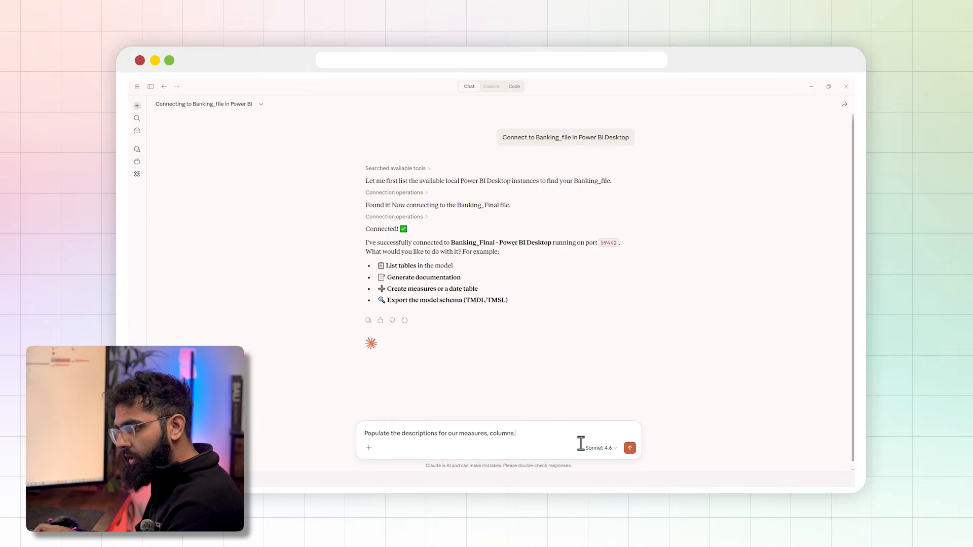
key(Return)
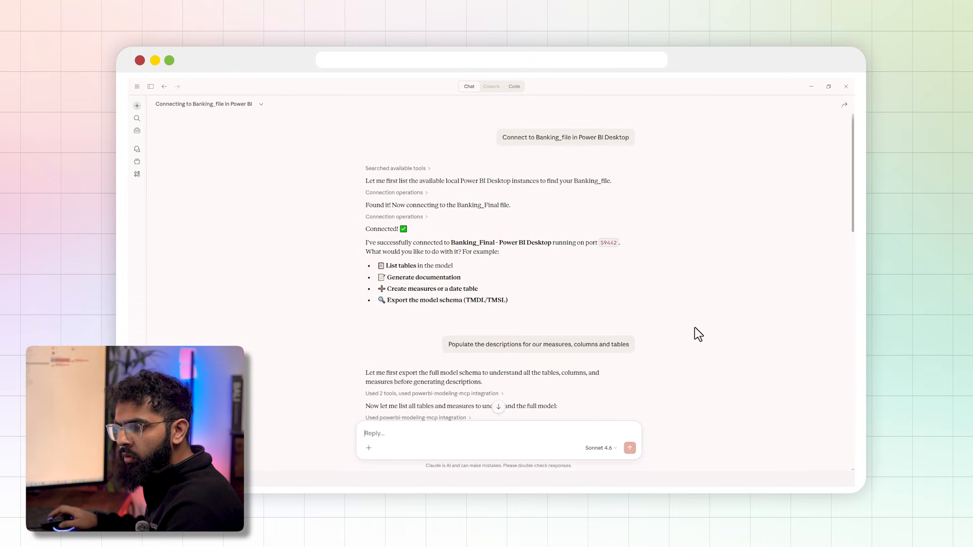
scroll(698, 335, down, 4)
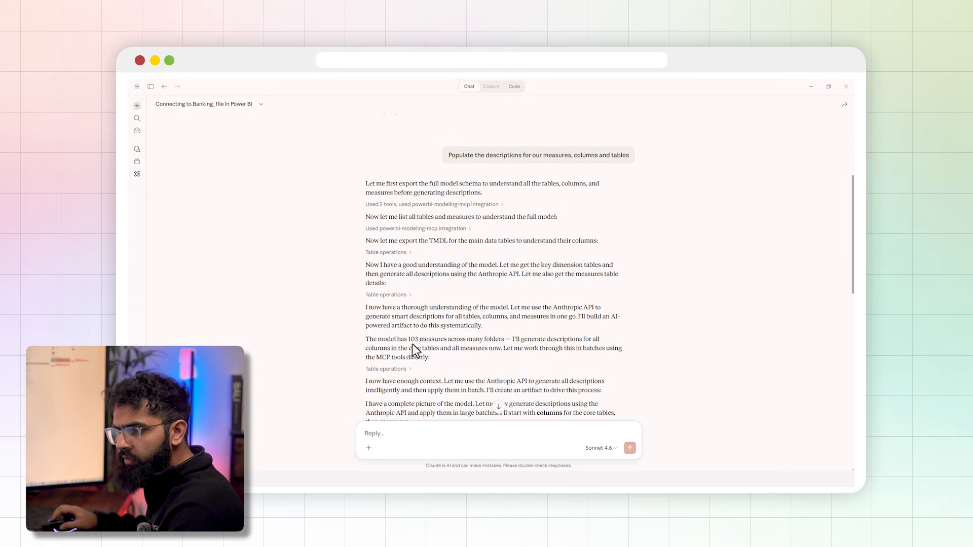
scroll(415, 345, down, 3)
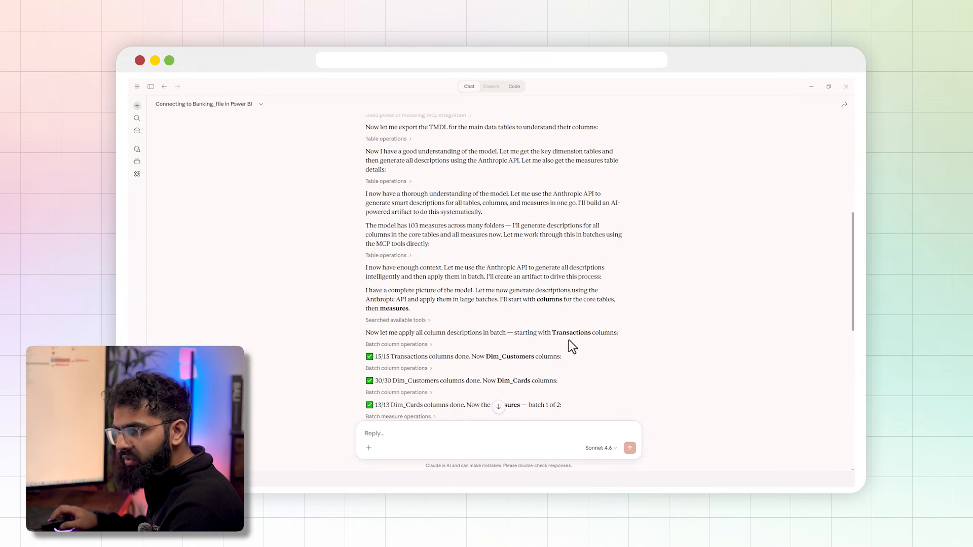
scroll(571, 357, down, 3)
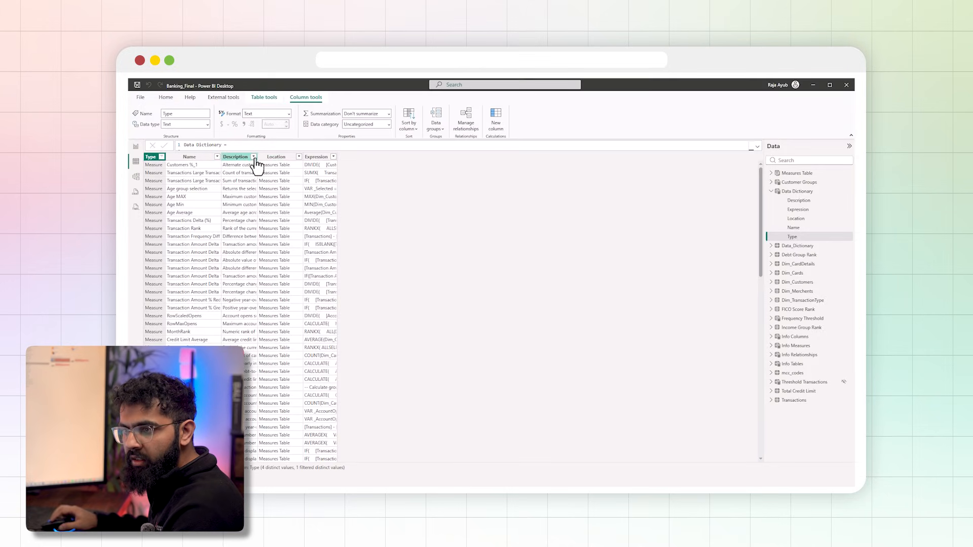
- In Power BI Desktop, widen the Data Dictionary's Description and Expression columns and look through the measure descriptions
drag(257, 158, 333, 160)
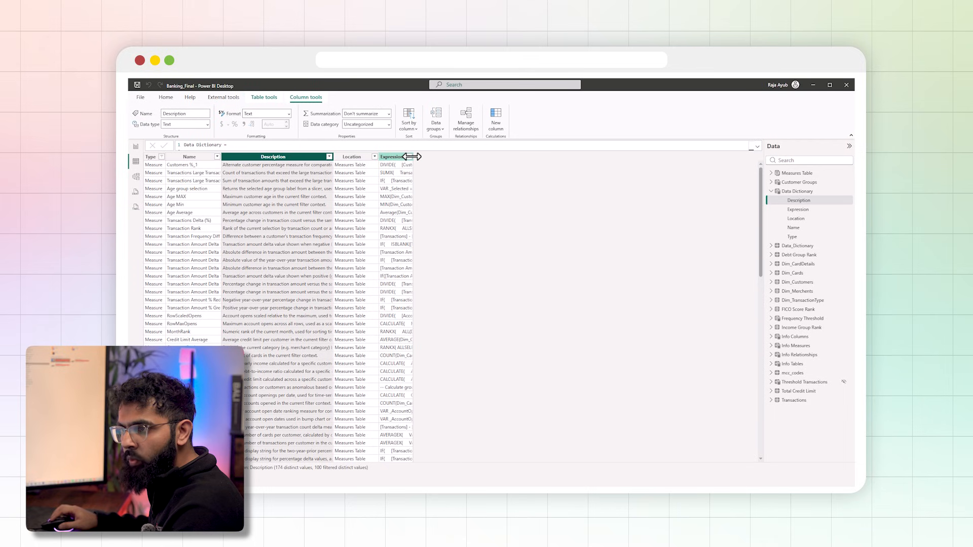
drag(412, 156, 517, 168)
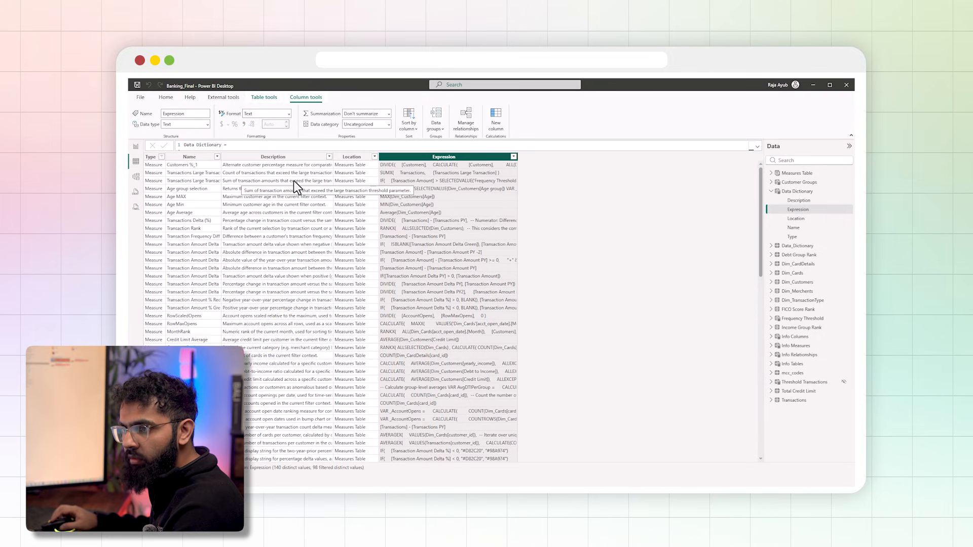
drag(333, 157, 411, 162)
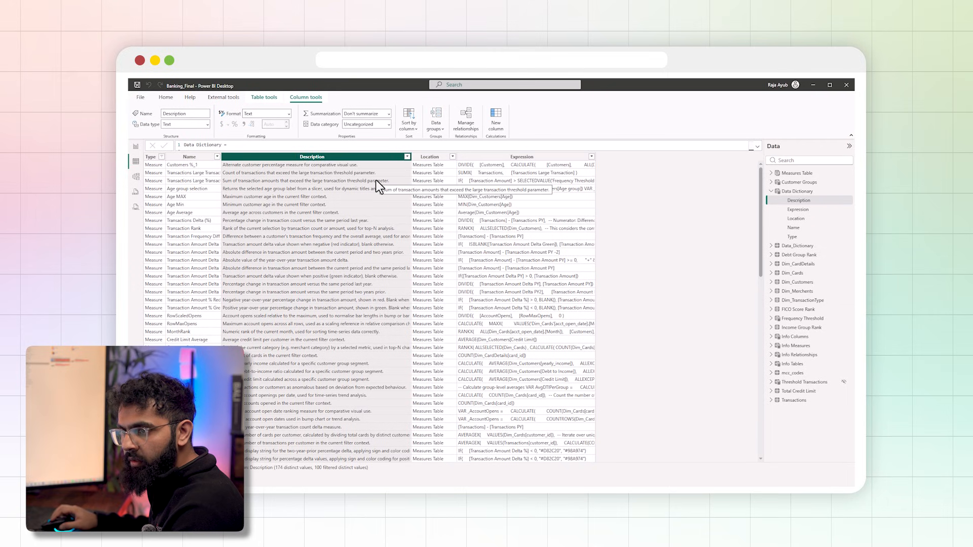
scroll(363, 216, down, 8)
scroll(360, 224, down, 12)
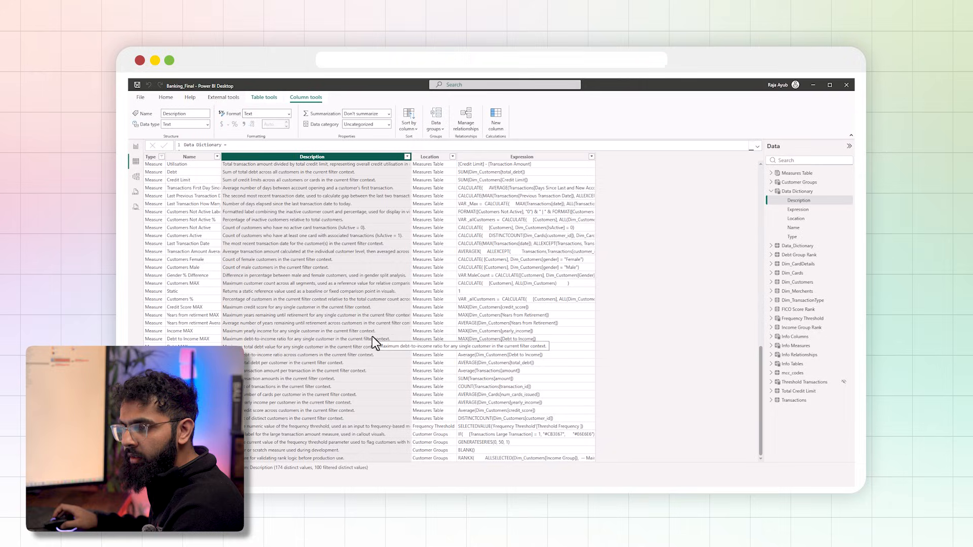
- Filter the Data Dictionary's Type column to Table entries only and widen the Description column further to read the table descriptions
click(162, 157)
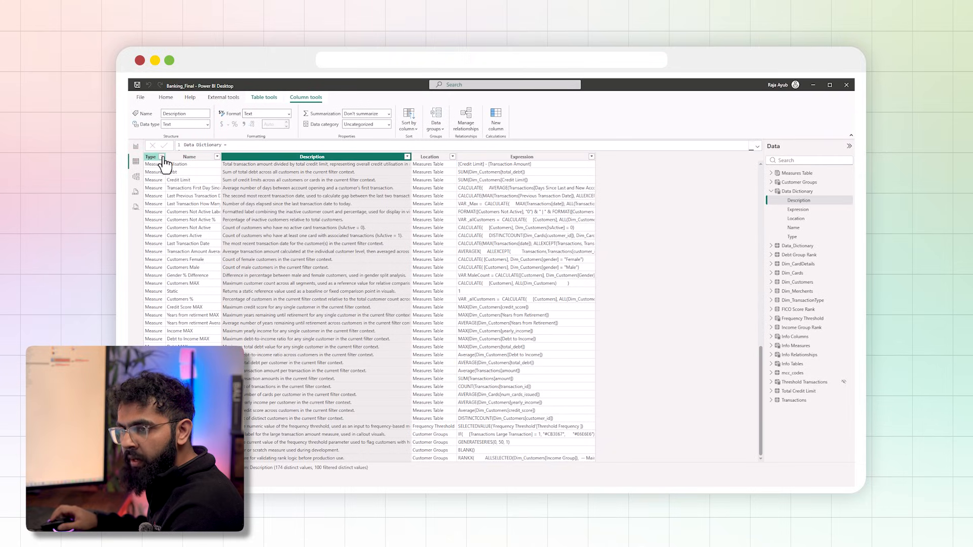
click(176, 246)
click(177, 258)
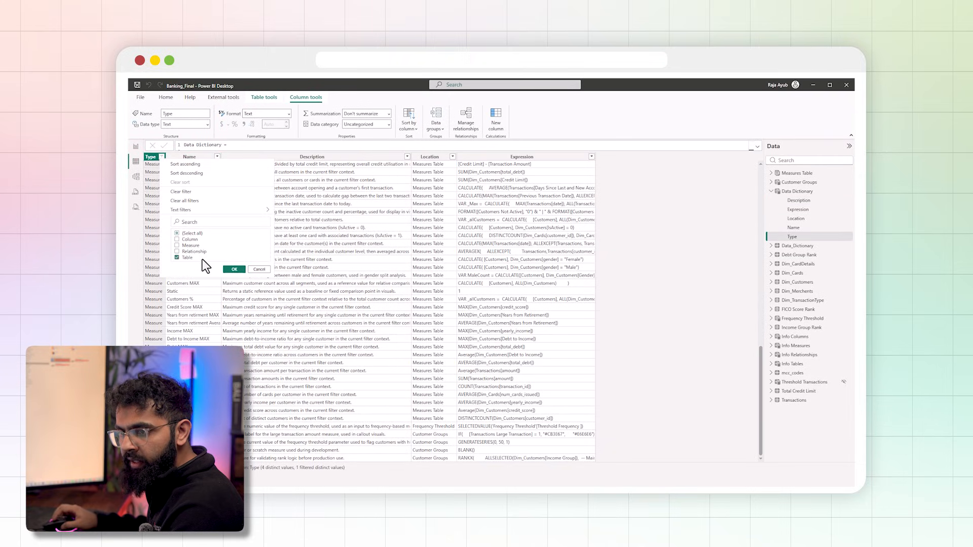
click(234, 269)
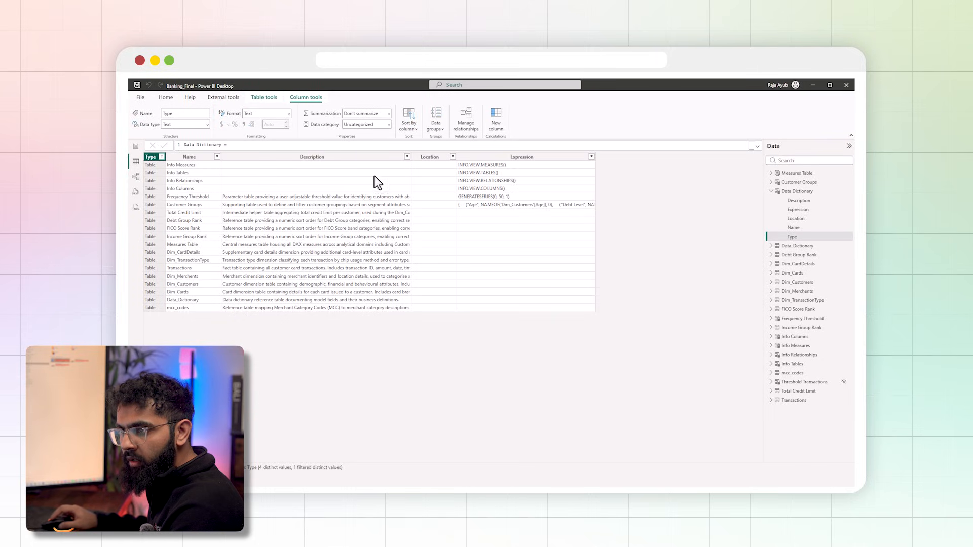
drag(411, 157, 514, 171)
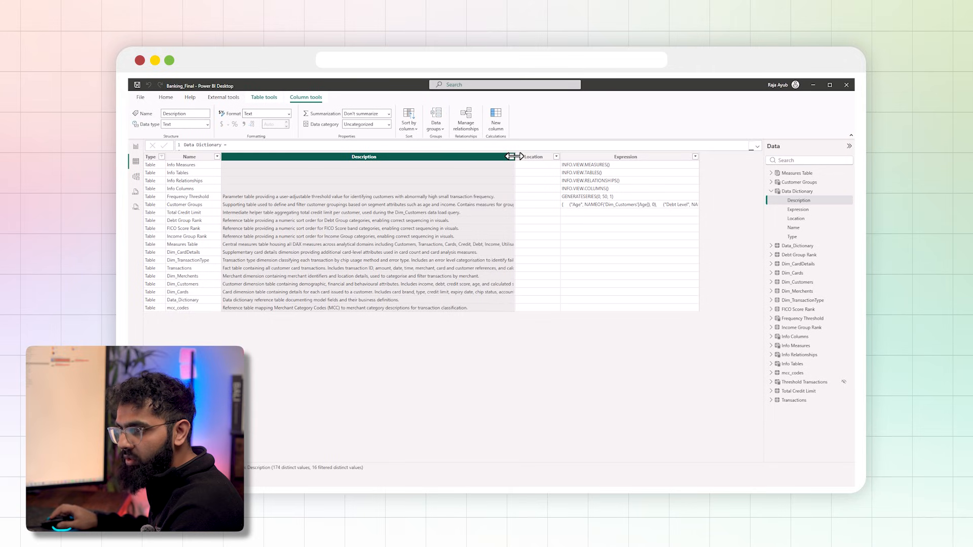
drag(515, 157, 587, 162)
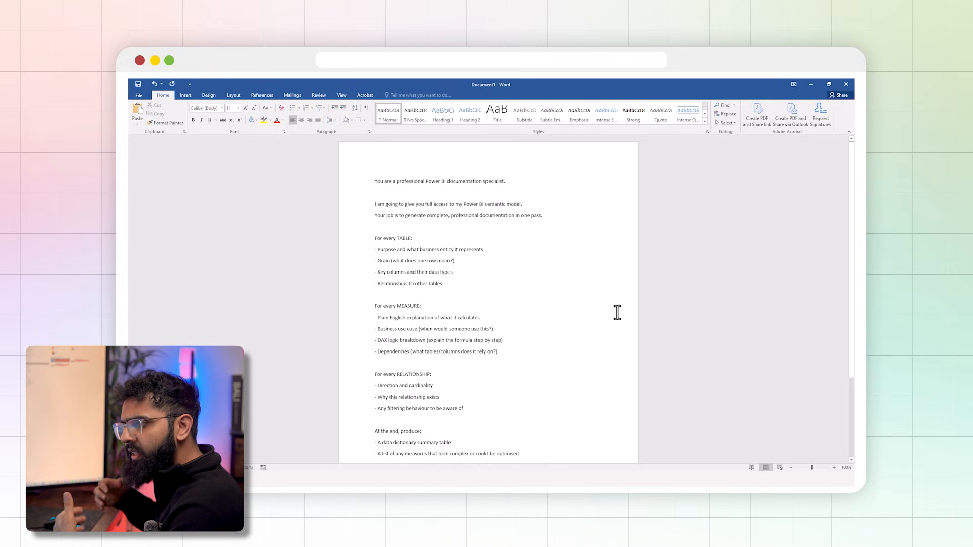
- Review the Power BI documentation specialist prompt in the Word document, copy it in full and send it in the existing Claude chat
scroll(616, 313, down, 1)
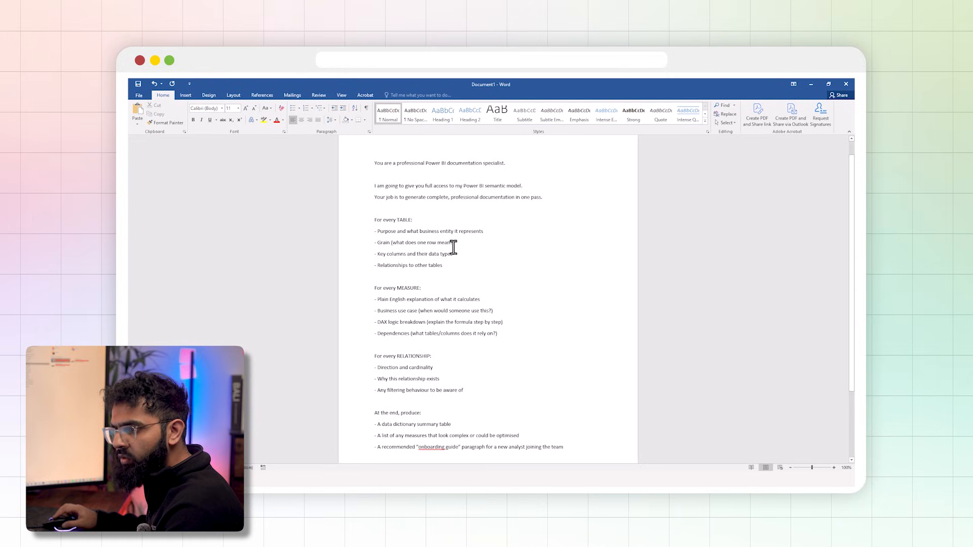
text(Format the output as a structured professional report with clear headings. Write as if this documentation will be read by both technical developers and non-technical business stakeholders.)
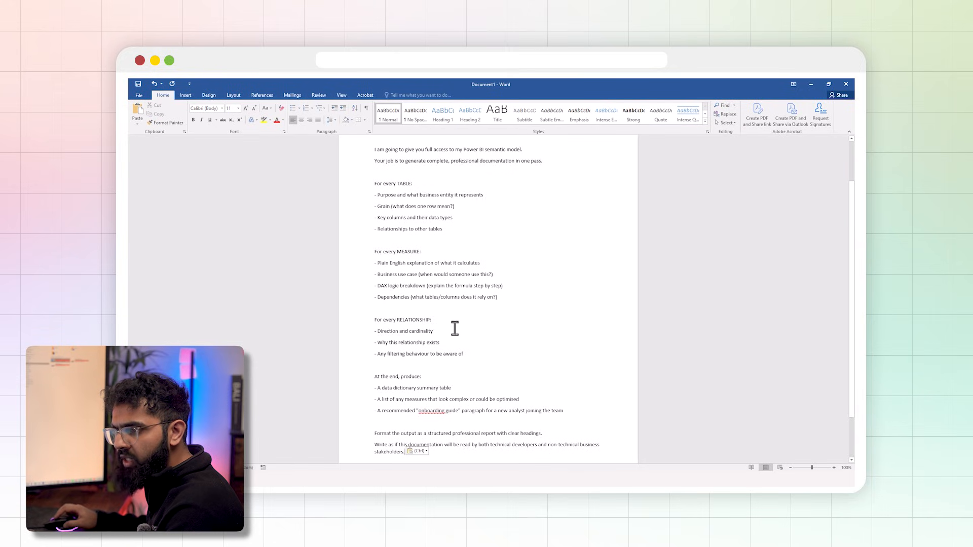
scroll(507, 395, down, 1)
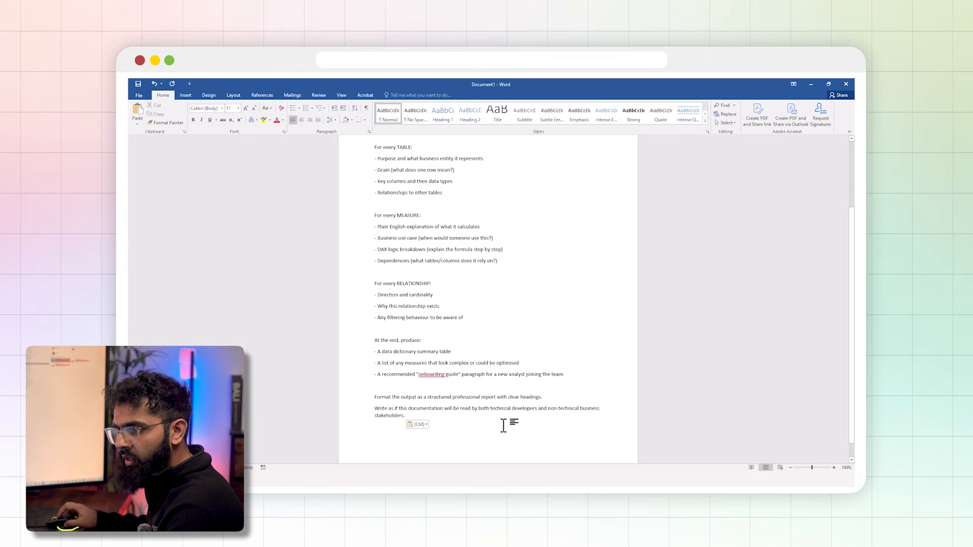
drag(503, 425, 358, 177)
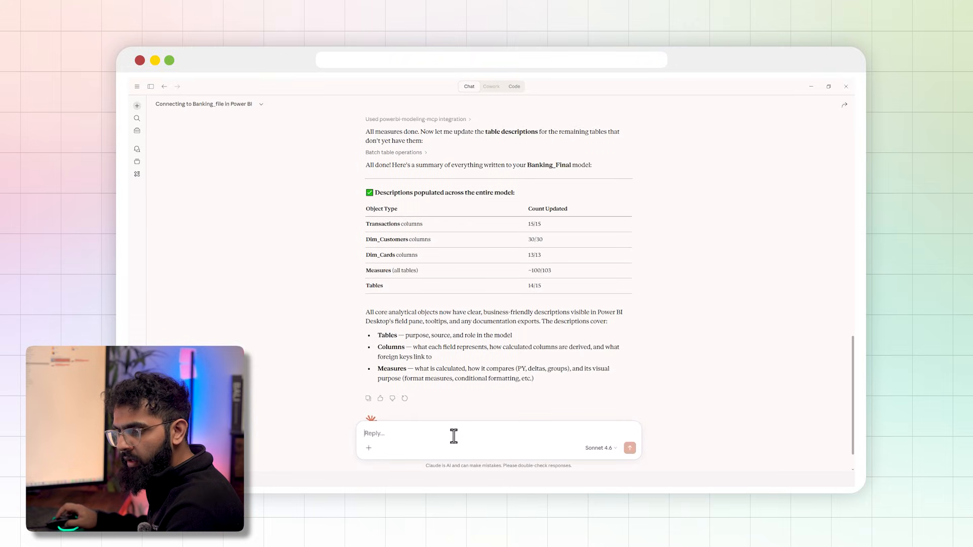
text(You are a professional Power BI documentation specialist.  I am going to give you full access to my Power BI semantic model. Your job is to generate complete, professional documentation in one pass.  For every TABLE: - Purpose and what business entity it represents - Grain (what does one row mean?) - Key columns and their data types - Relationships to other tables  For every MEASURE: - Plain English explanation of what it calculates - Business use case (when would someone use this?) - DAX logic breakdown (explain the formula step by step) - Dependencies (what tables/columns does it rely on?)  For every RELATIONSHIP: - Direction and cardinality - Why this relationship exists - Any filtering behaviour to be aware of  At the end, produce: - A data dictionary summary table - A list of any measures that look complex or could be optimised - A recommended "onboarding guide" paragraph for a new analyst joining the team  Format the output as a structured professional report with clear headings. Write as if this documentation will be read by both technical developers and non-technical business stakeholders.)
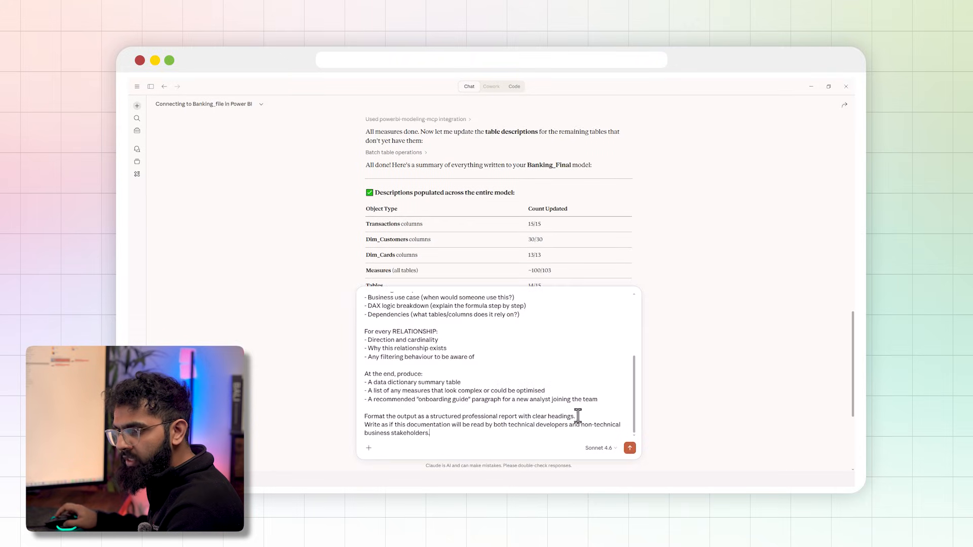
key(Return)
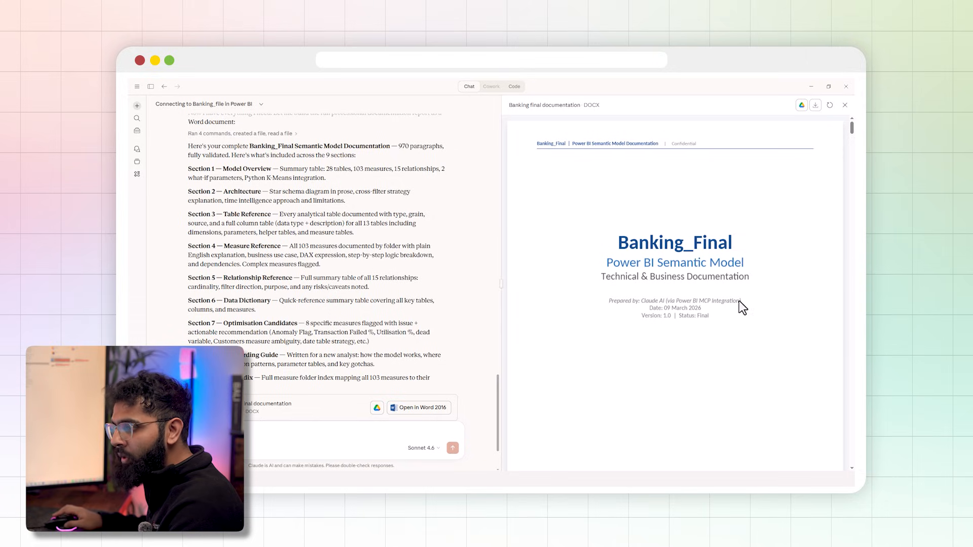
- Examine the generated Banking final documentation, from the model overview and architecture through the table reference to the customer, transaction and credit measures
scroll(765, 313, down, 10)
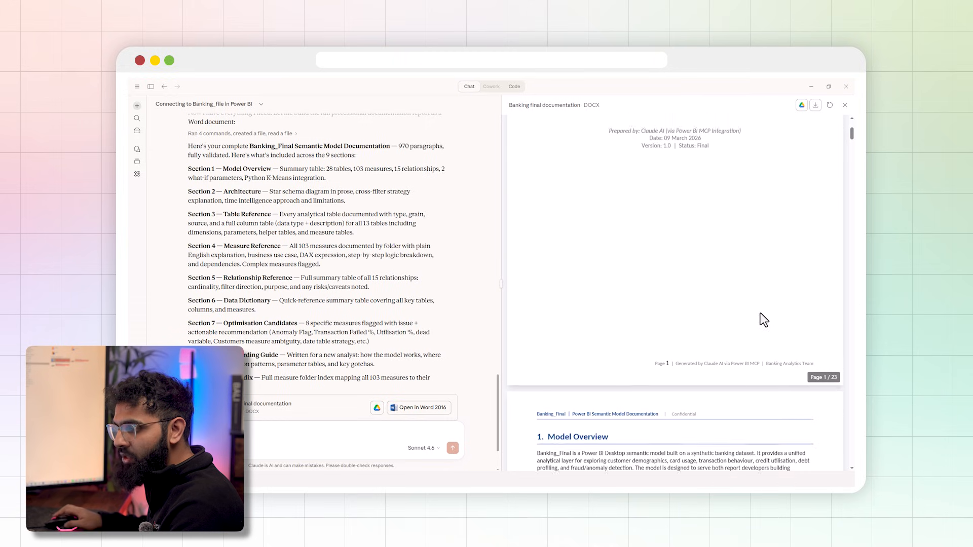
scroll(664, 318, down, 10)
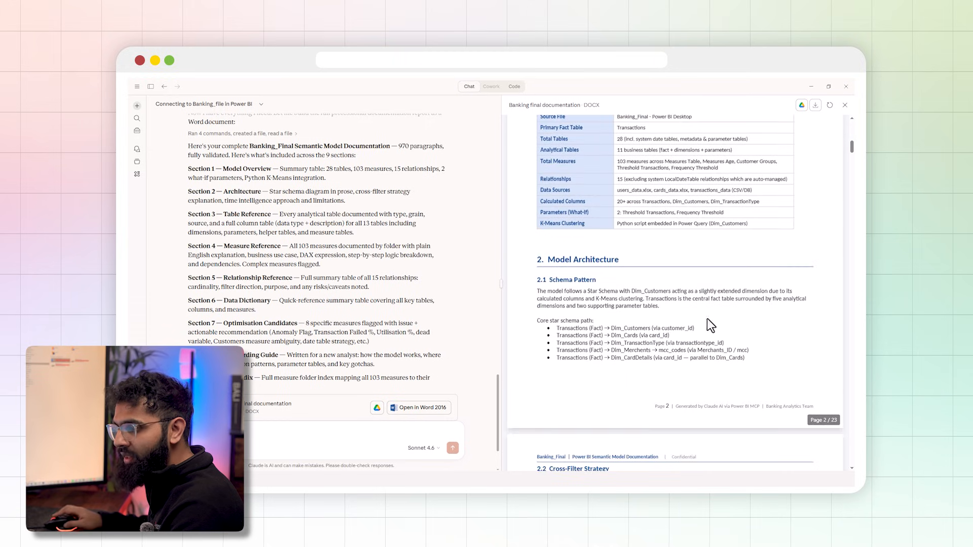
scroll(613, 361, down, 6)
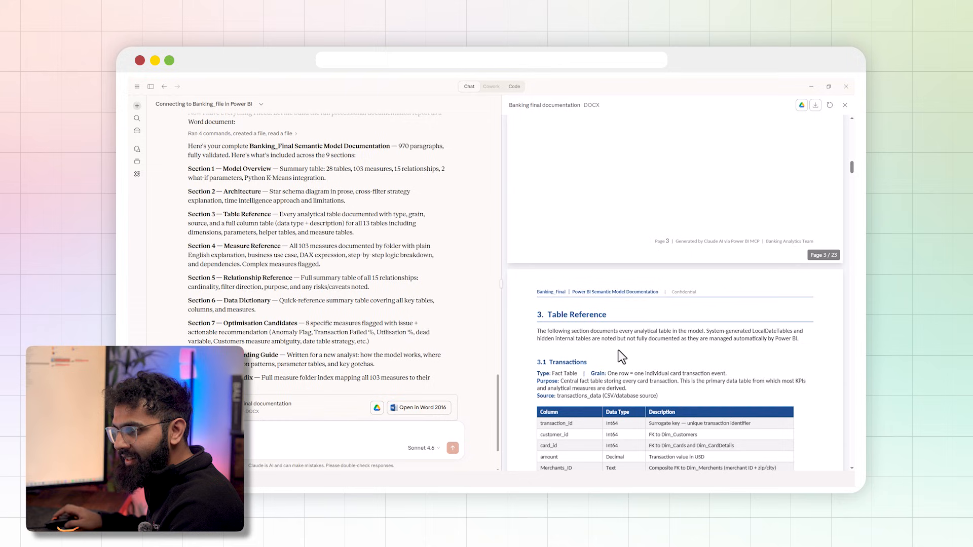
scroll(606, 352, down, 10)
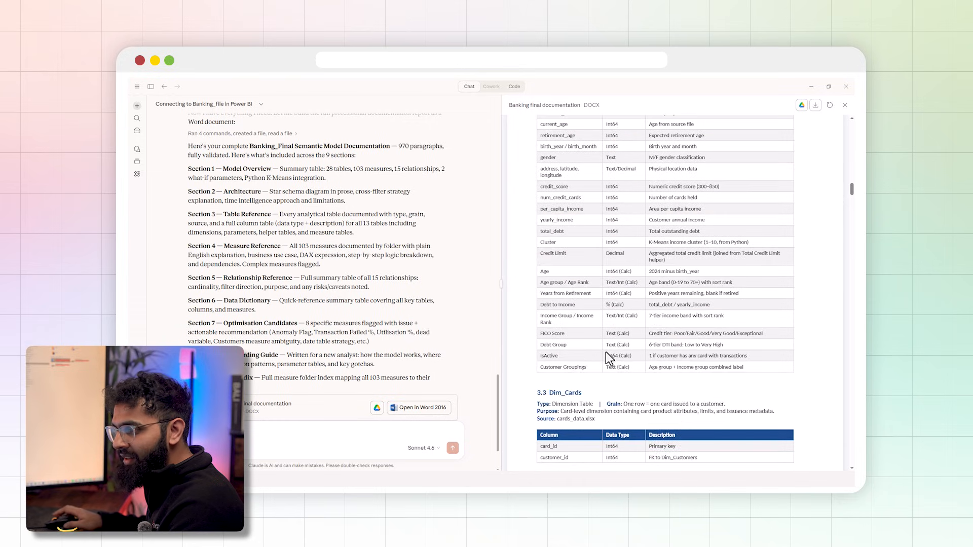
scroll(637, 330, down, 5)
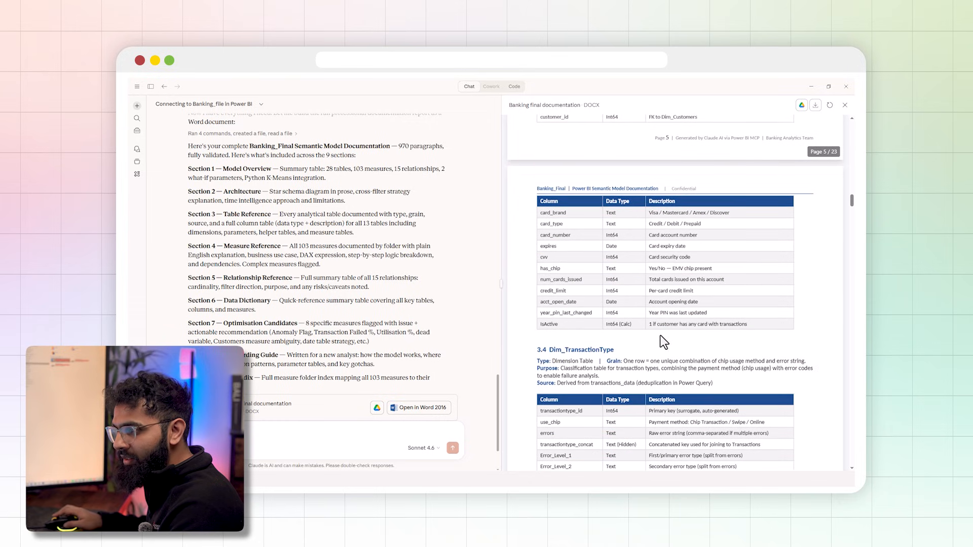
scroll(722, 342, down, 10)
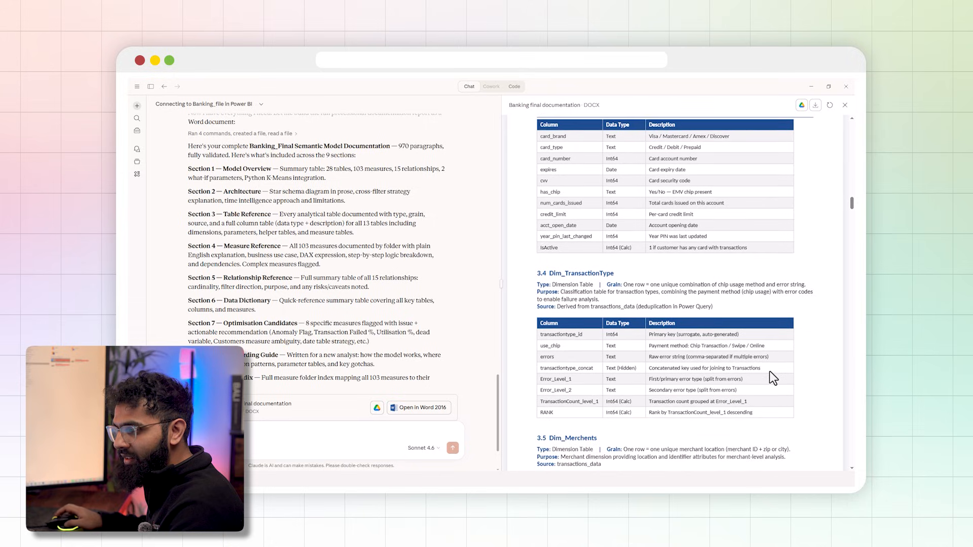
scroll(746, 363, down, 6)
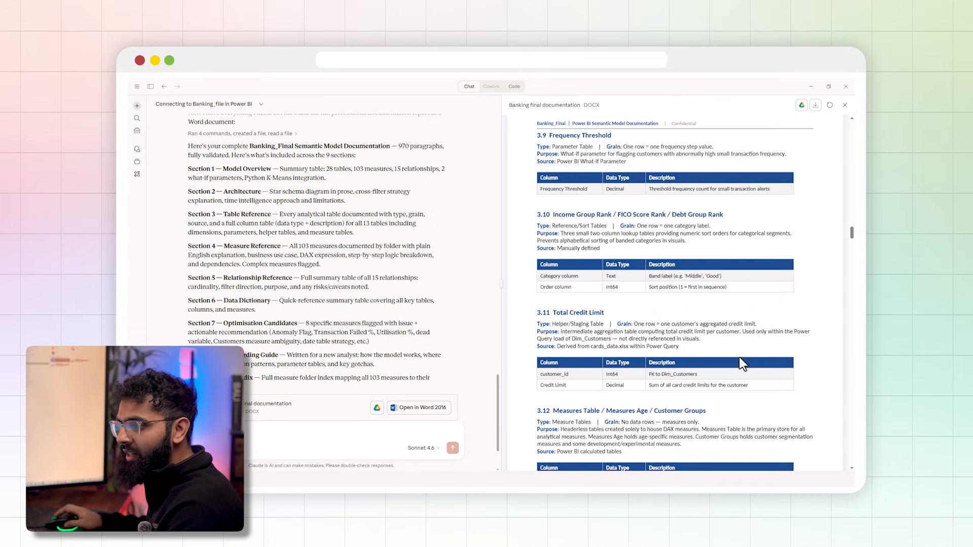
scroll(713, 318, down, 8)
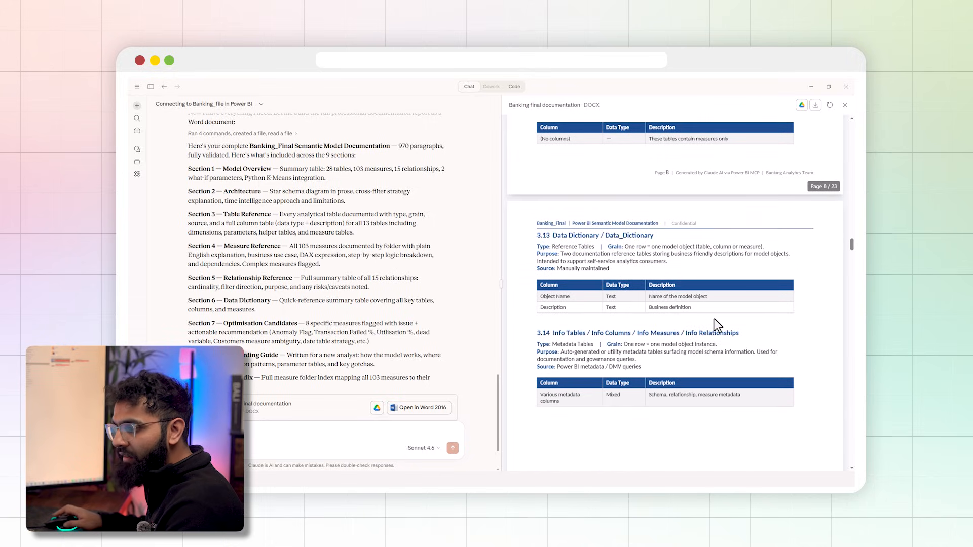
scroll(709, 324, down, 15)
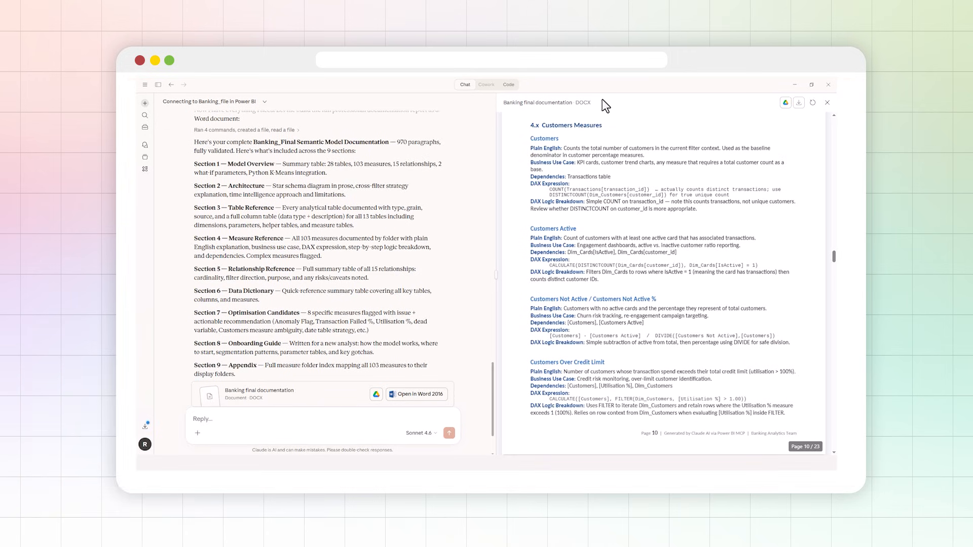
scroll(516, 282, down, 10)
scroll(517, 283, down, 10)
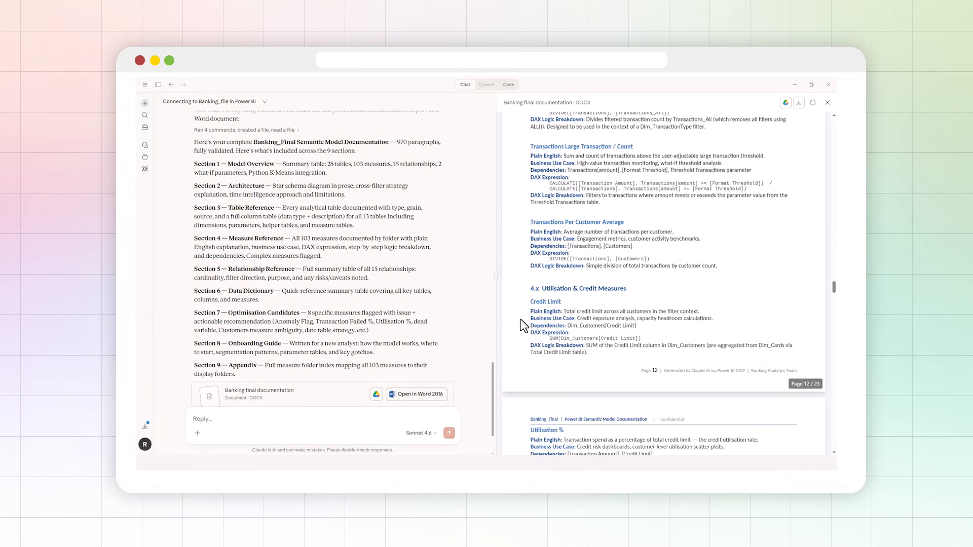
- Examine the rest of the documentation's measure reference, from utilisation through anomaly detection and formatting measures, and the Relationship Reference with its notes and risks
scroll(520, 320, down, 10)
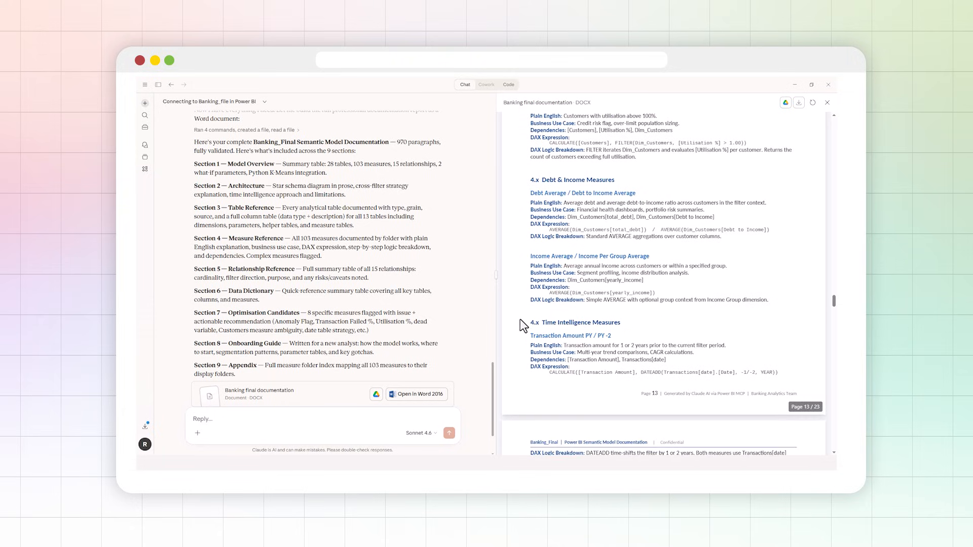
scroll(519, 320, down, 3)
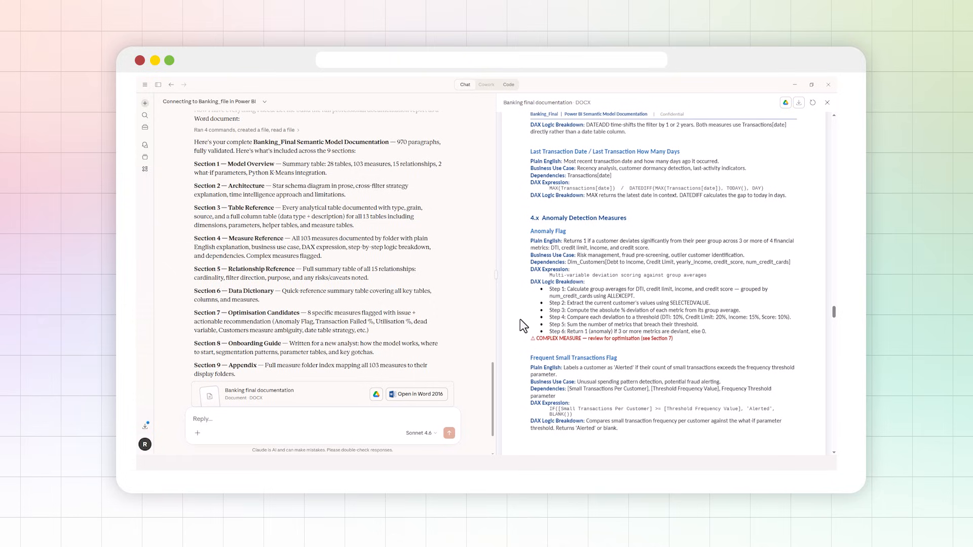
scroll(520, 319, down, 10)
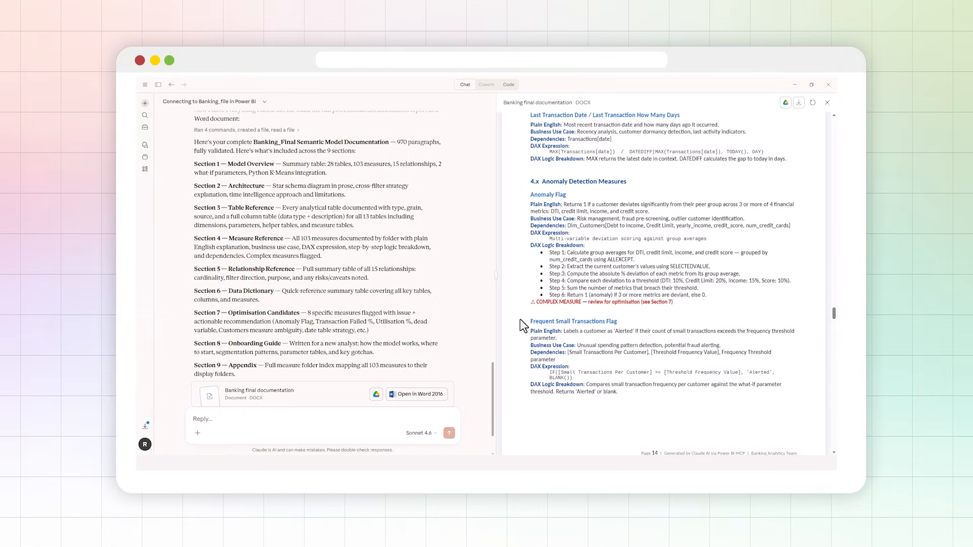
scroll(520, 319, down, 8)
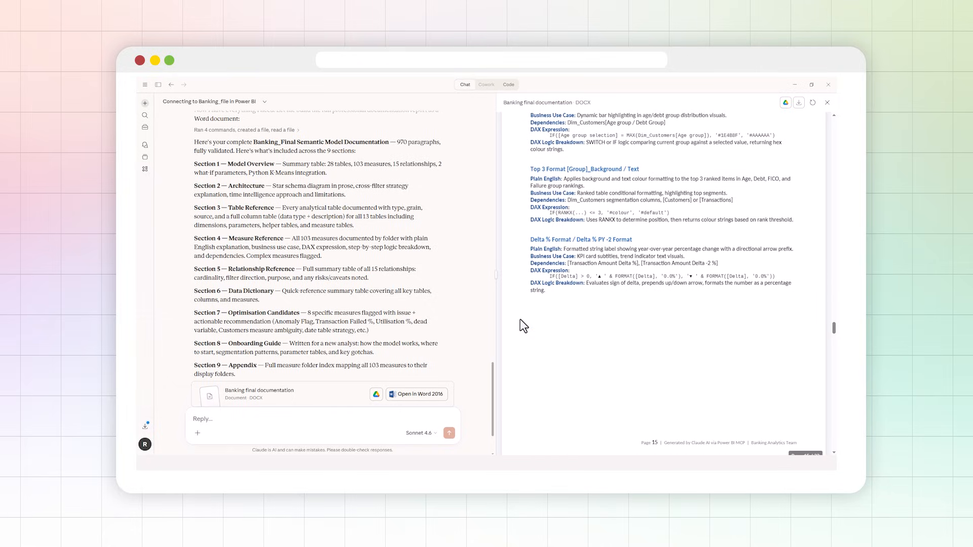
scroll(523, 329, down, 11)
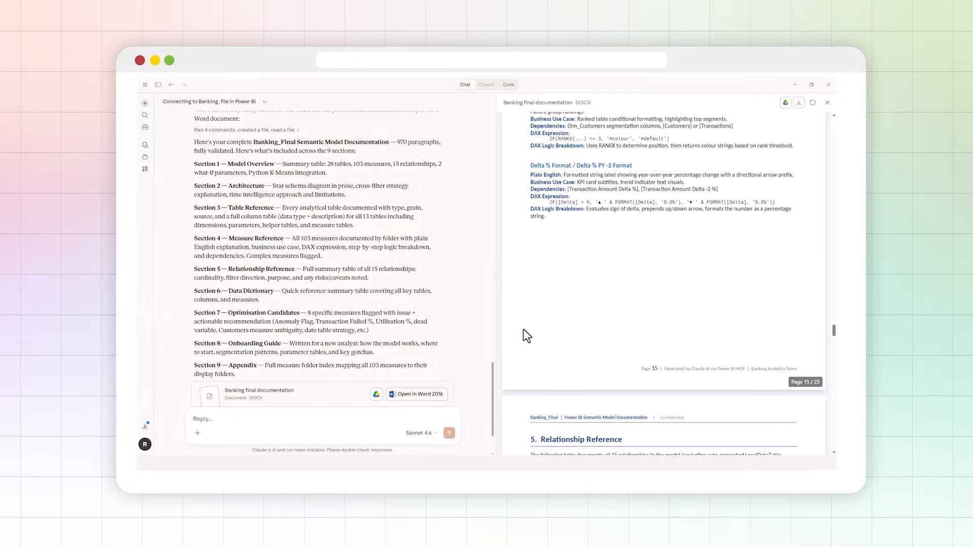
scroll(523, 330, down, 7)
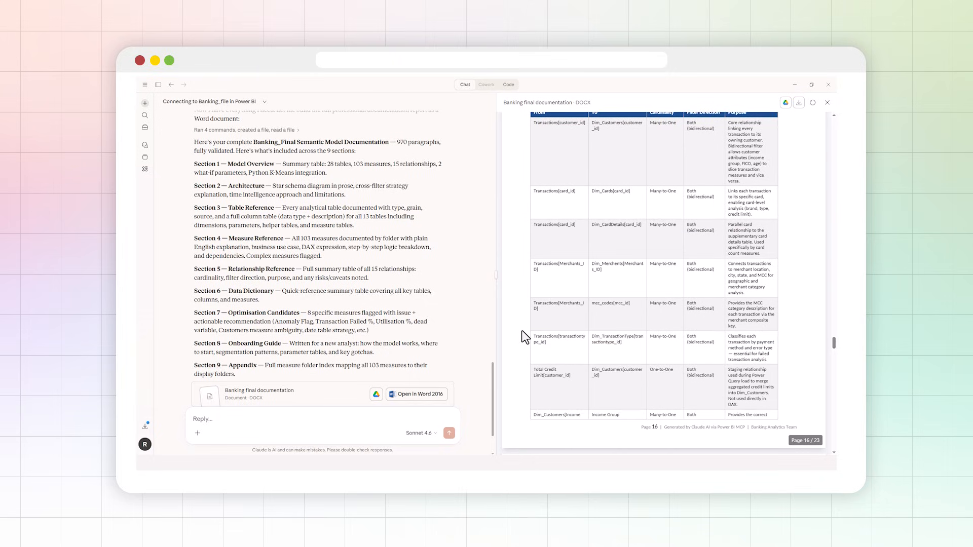
scroll(522, 331, down, 16)
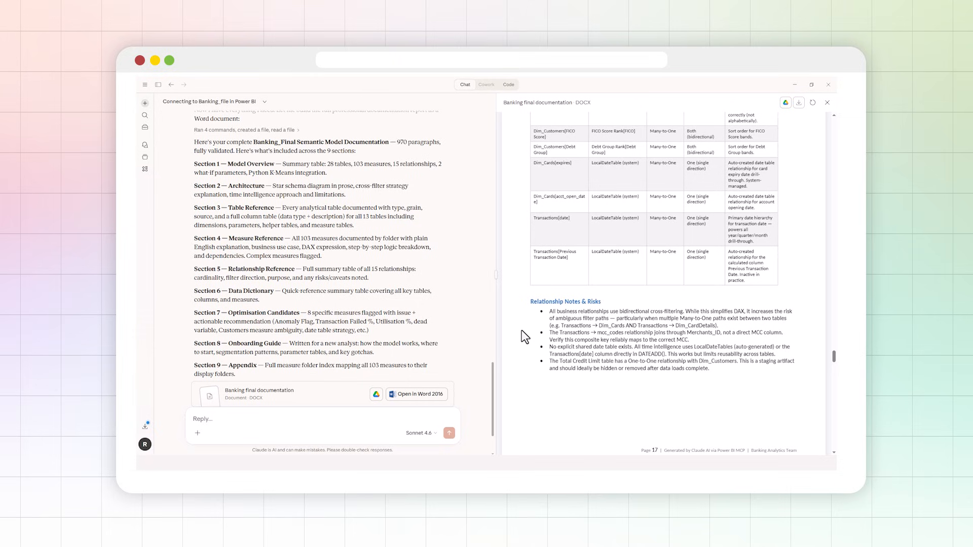
scroll(531, 337, down, 3)
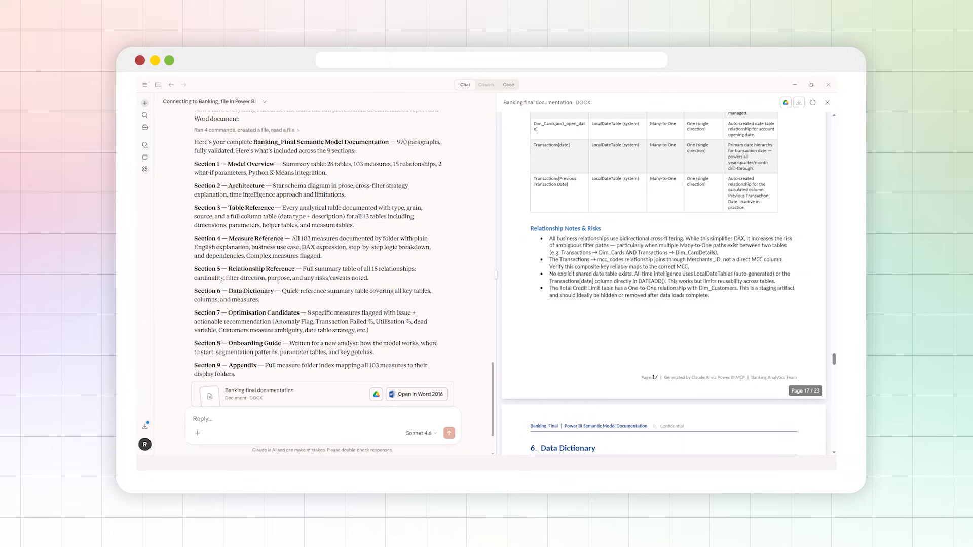